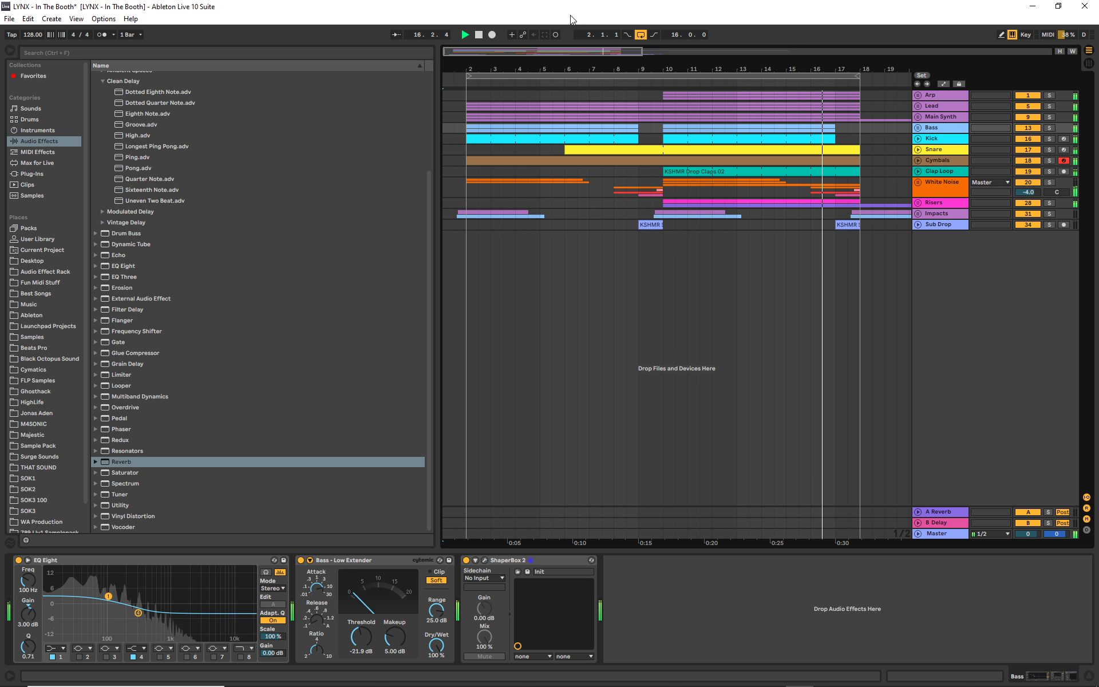
- Stop the playback with looping turned off, and unfold the Main Synth group to show its tracks
{"action": "left_click", "coordinate": [640, 34]}
{"action": "left_click", "coordinate": [480, 35]}
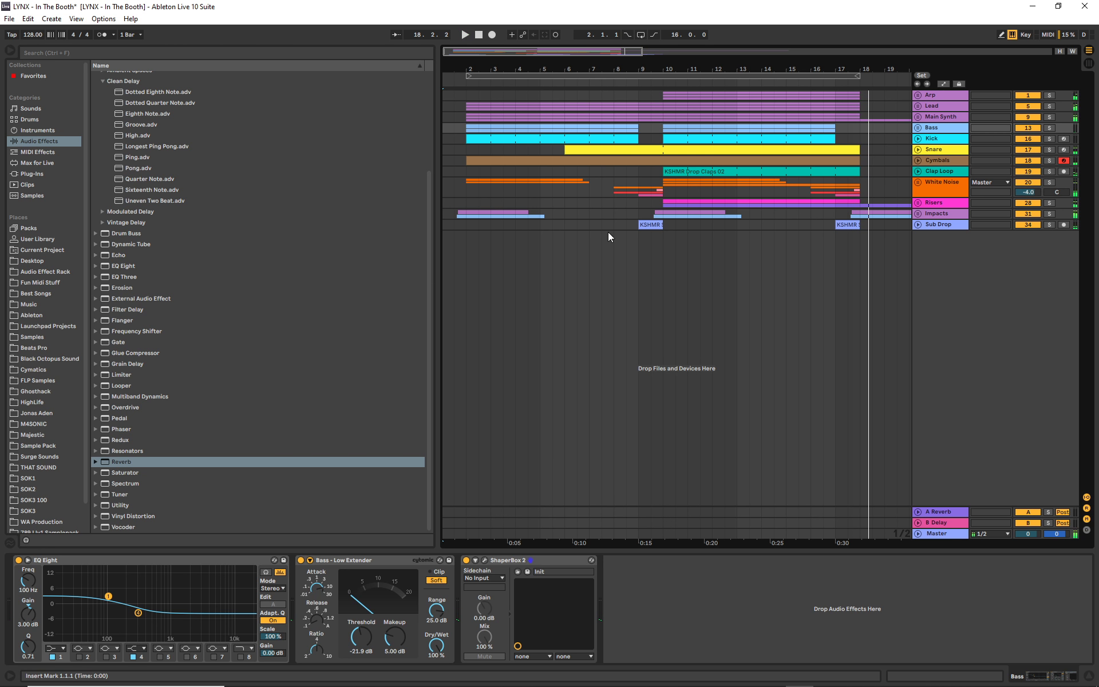
{"action": "left_click", "coordinate": [918, 118]}
{"action": "left_click", "coordinate": [867, 260]}
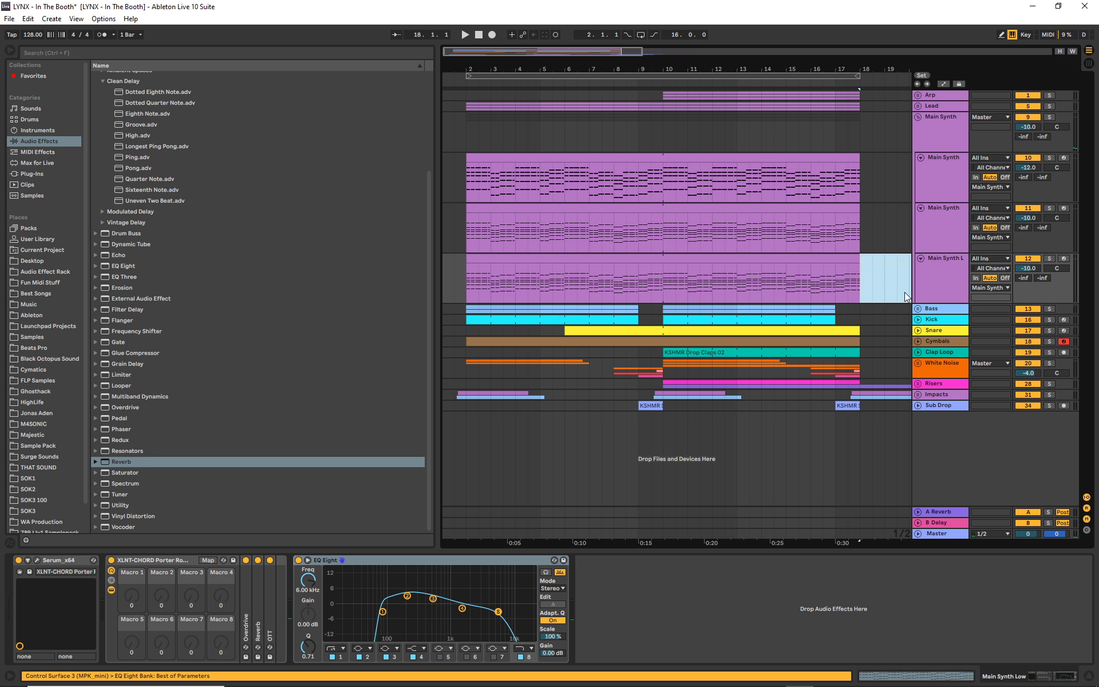
- Examine the device chains of the Main Synth group and its low, mid and high layers
{"action": "left_click", "coordinate": [960, 266]}
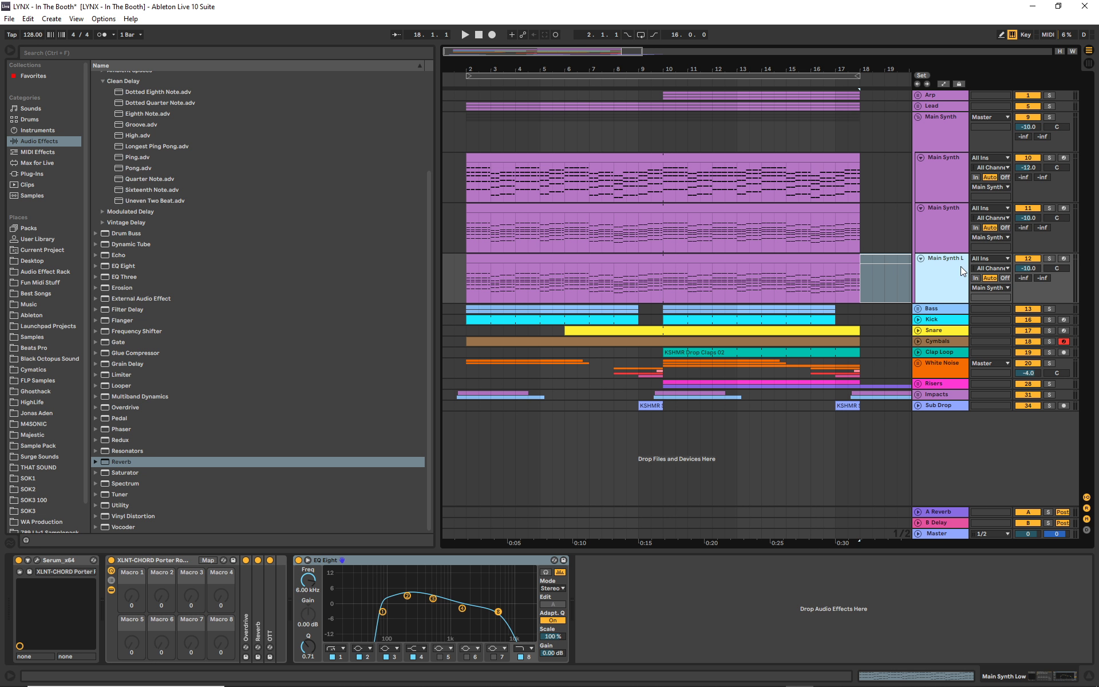
{"action": "left_click", "coordinate": [946, 177]}
{"action": "left_click", "coordinate": [937, 222]}
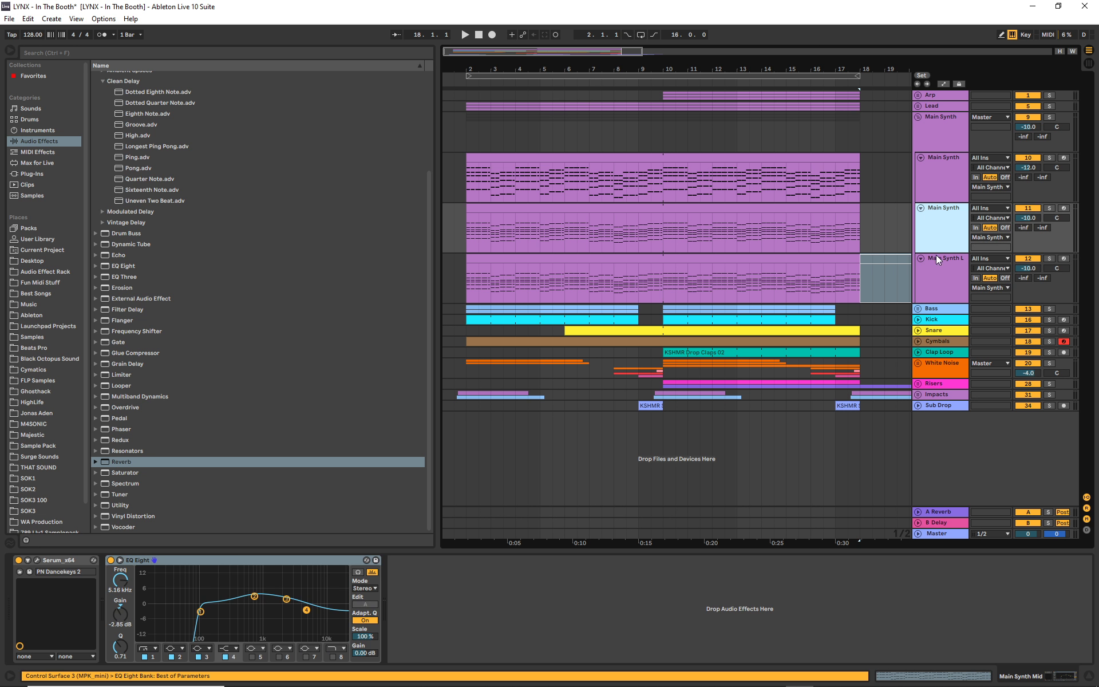
{"action": "left_click", "coordinate": [938, 266]}
{"action": "left_click", "coordinate": [946, 223]}
{"action": "left_click", "coordinate": [936, 131]}
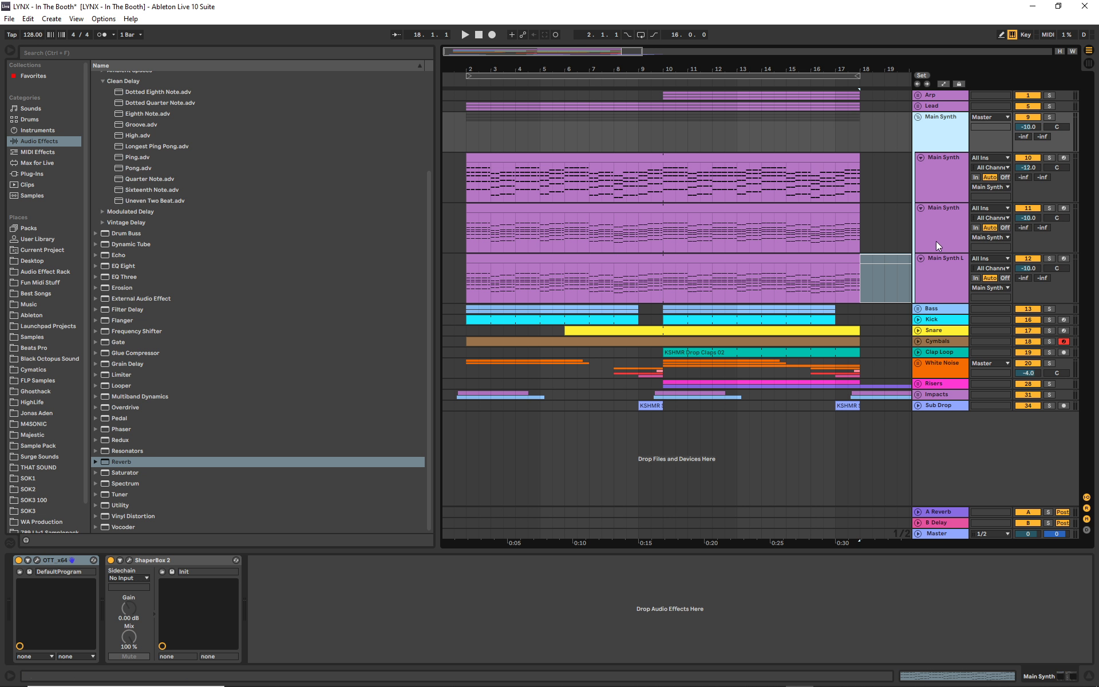
{"action": "left_click", "coordinate": [940, 258]}
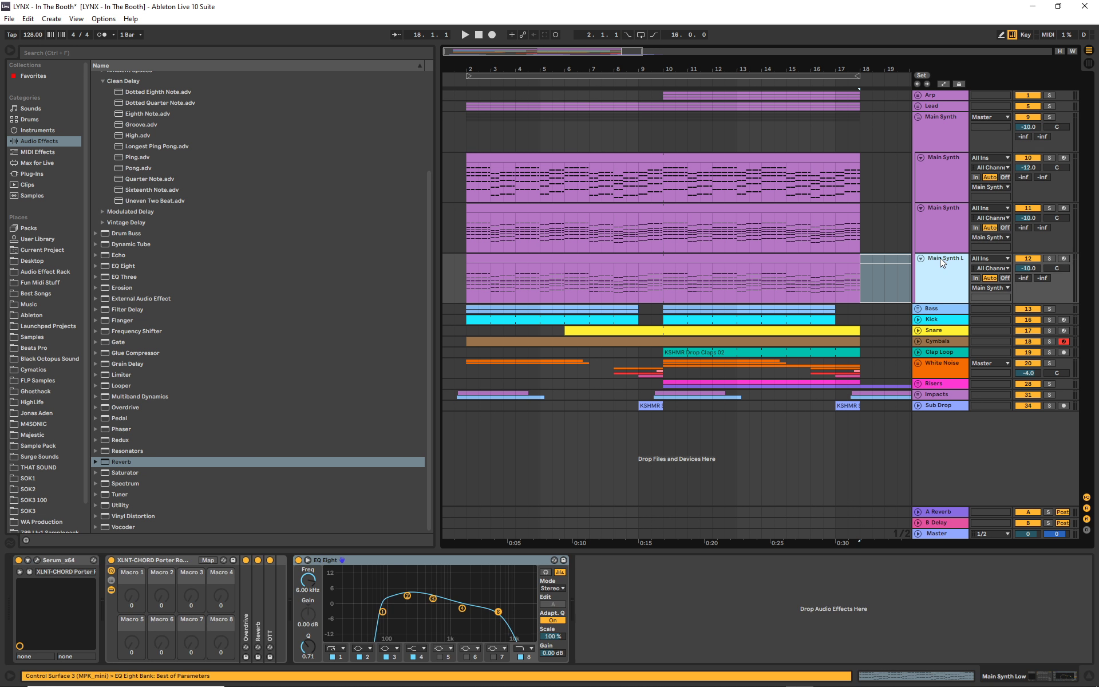
{"action": "left_click", "coordinate": [942, 225]}
{"action": "left_click", "coordinate": [943, 135]}
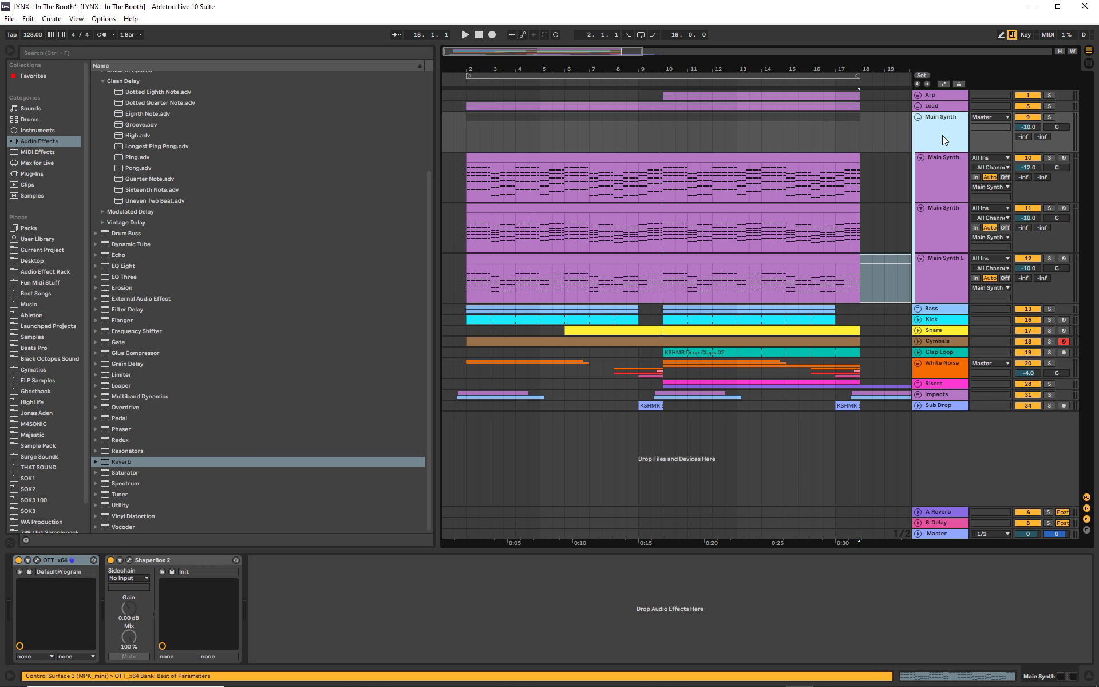
{"action": "left_click", "coordinate": [944, 178]}
{"action": "left_click", "coordinate": [939, 274]}
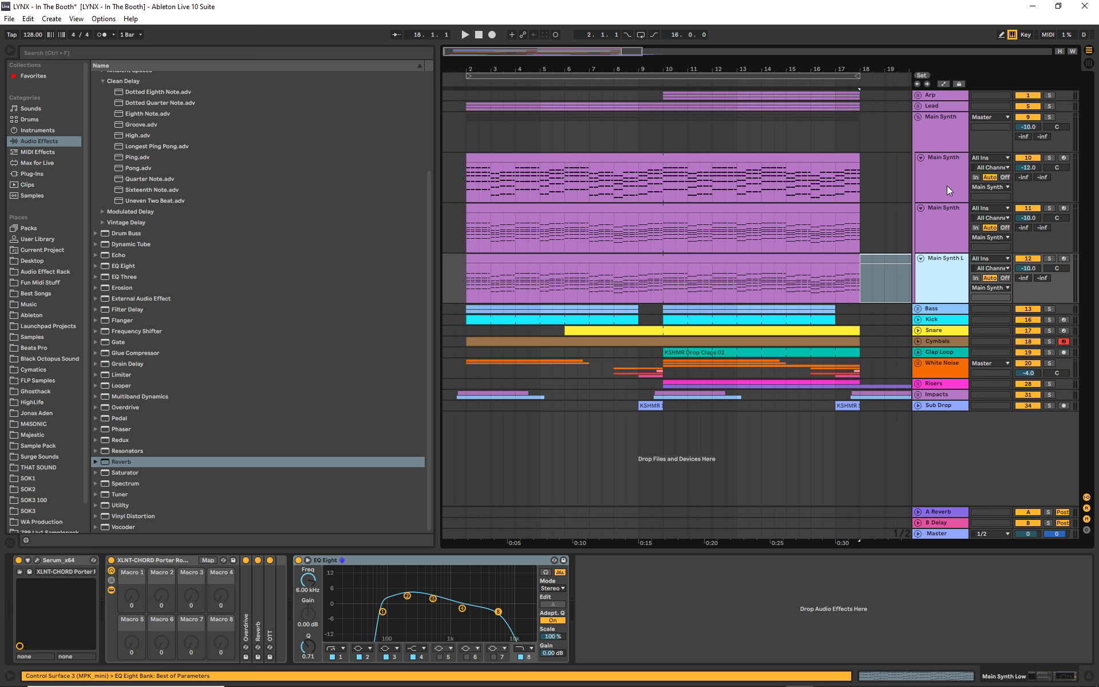
- Solo the Main Synth Low track, audition it from bar 2, and select band 1 of its EQ Eight
{"action": "left_click", "coordinate": [1048, 259]}
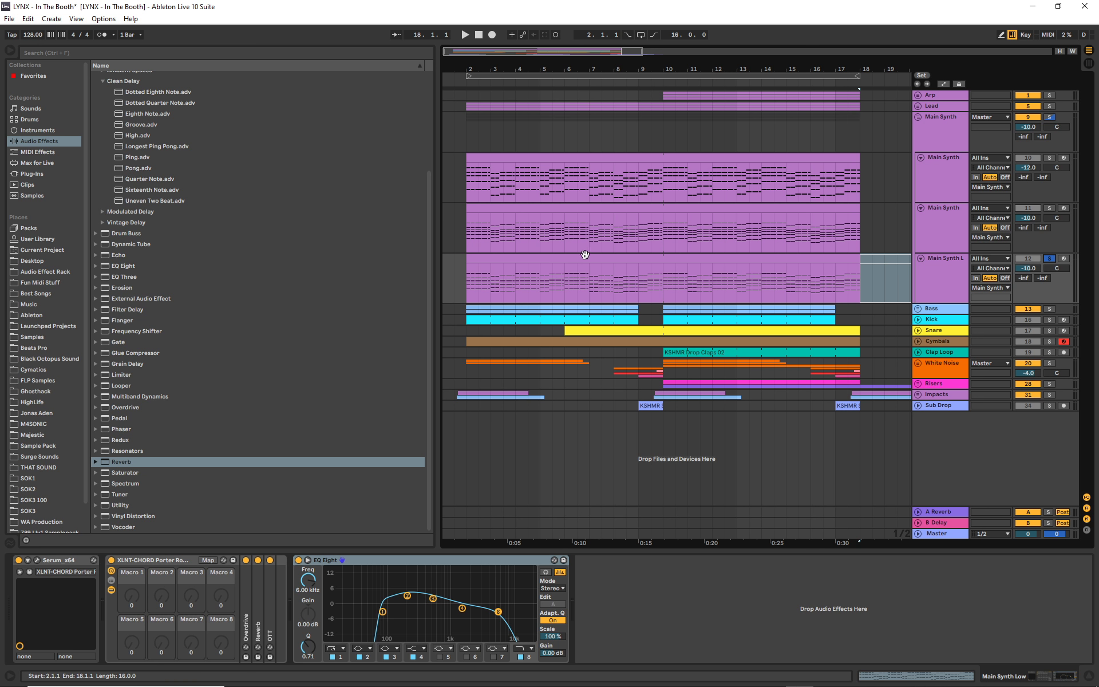
{"action": "left_click", "coordinate": [464, 84]}
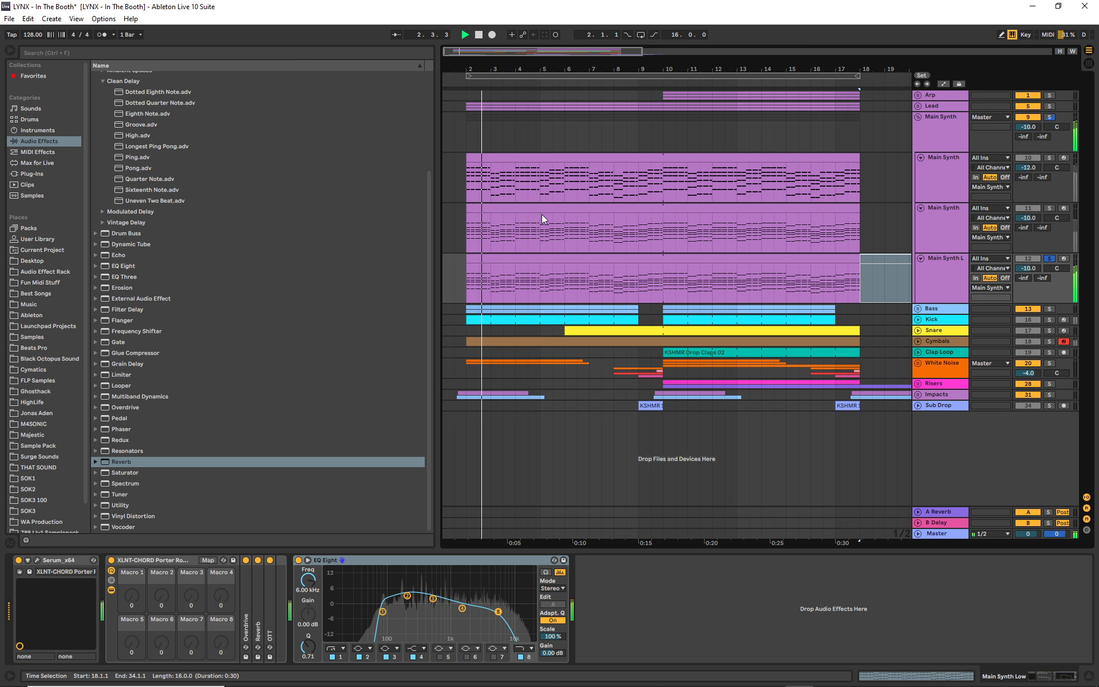
{"action": "left_click", "coordinate": [479, 35]}
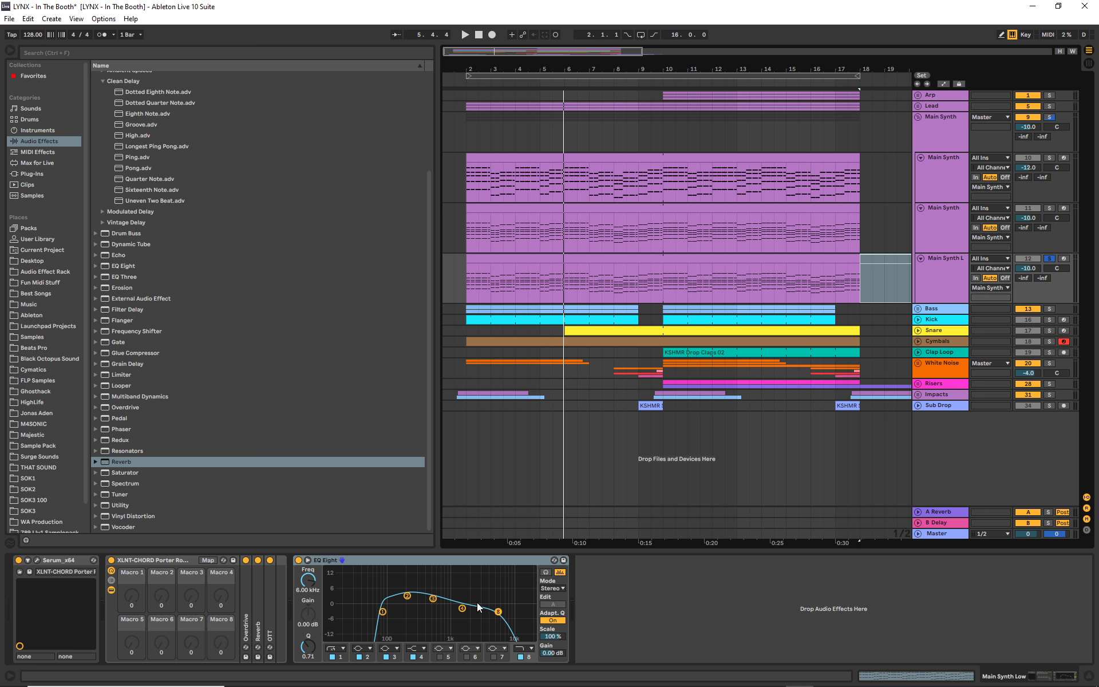
{"action": "left_click", "coordinate": [340, 659]}
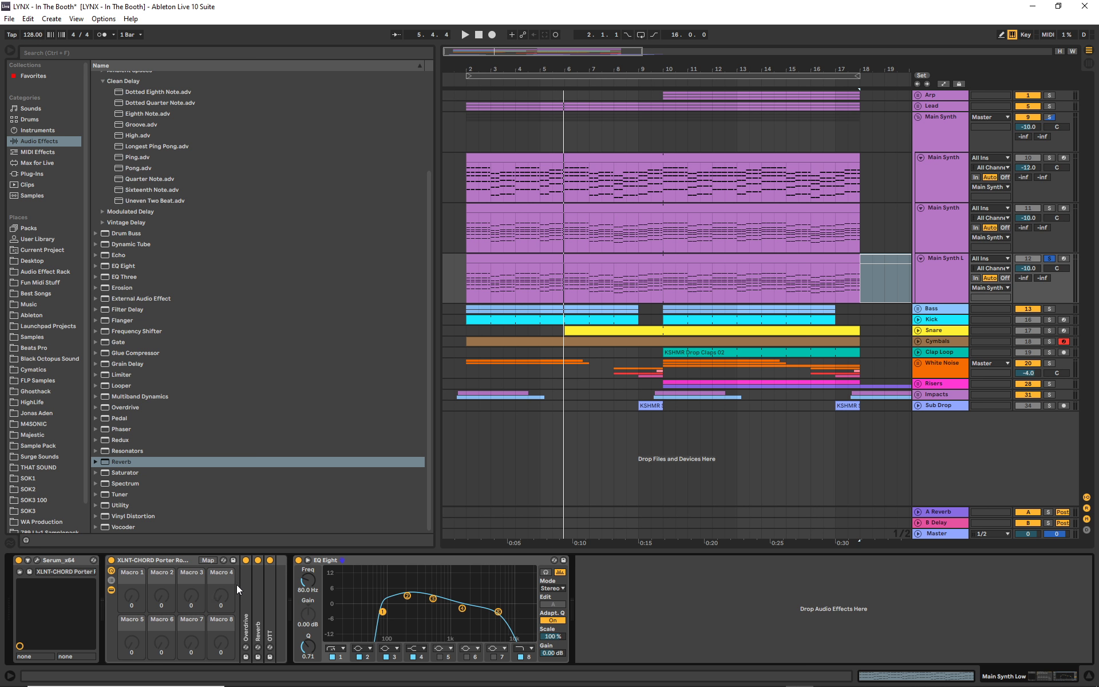
- Solo the Main Synth Mid track and audition it from bar 2
{"action": "left_click", "coordinate": [940, 227]}
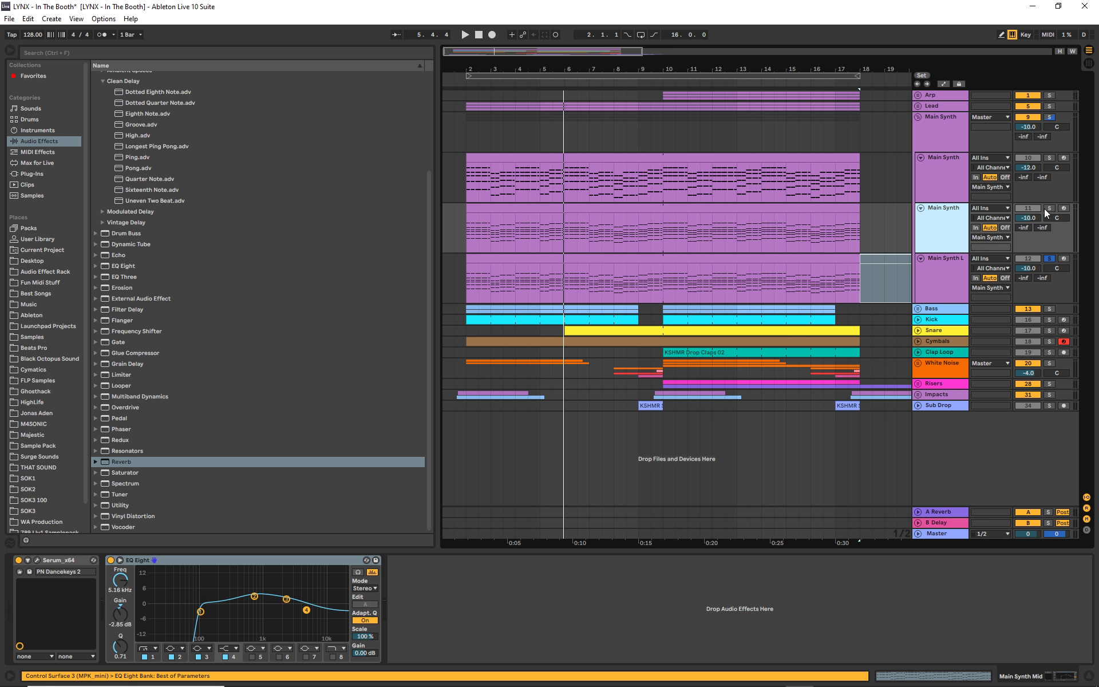
{"action": "left_click", "coordinate": [1047, 209]}
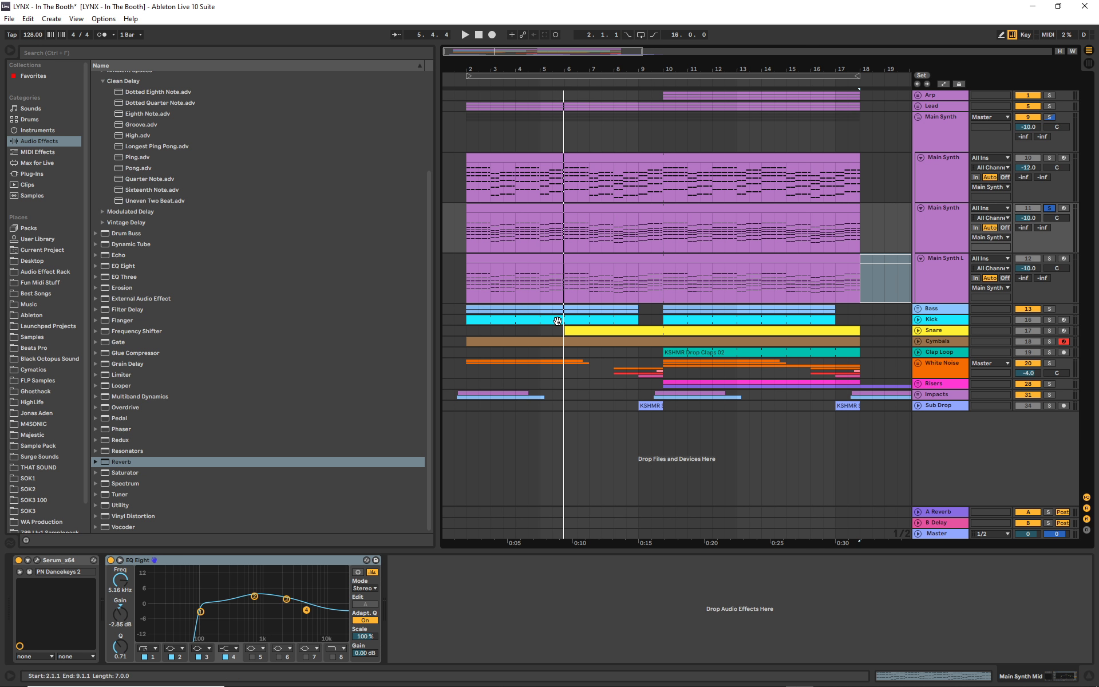
{"action": "key", "text": "space"}
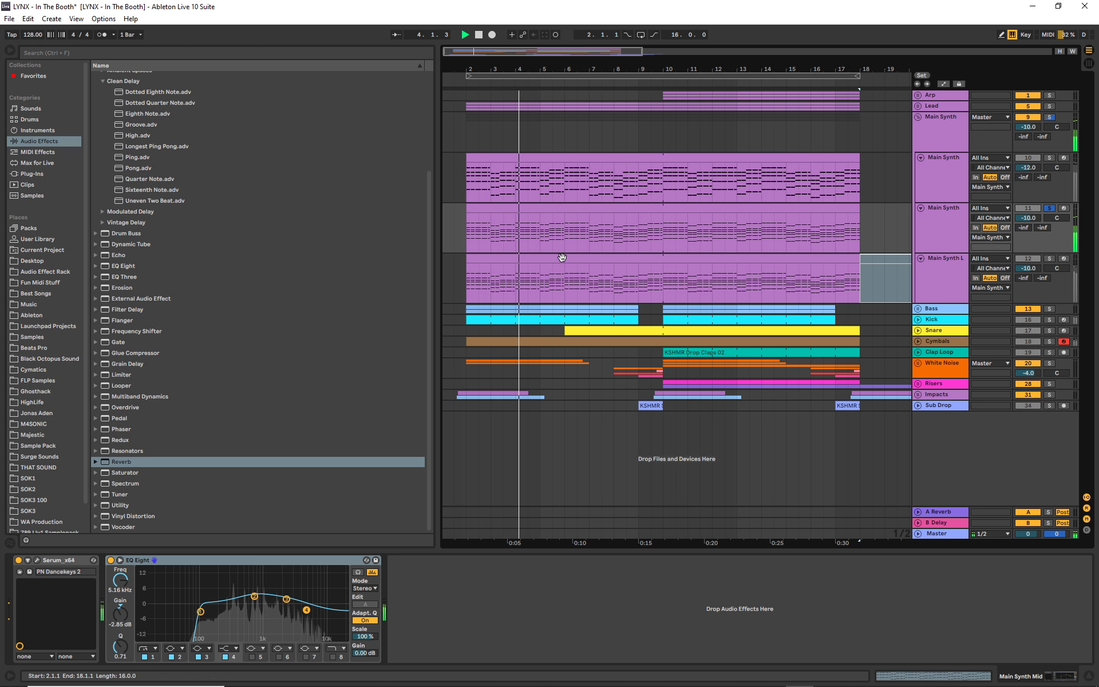
{"action": "left_click", "coordinate": [480, 34]}
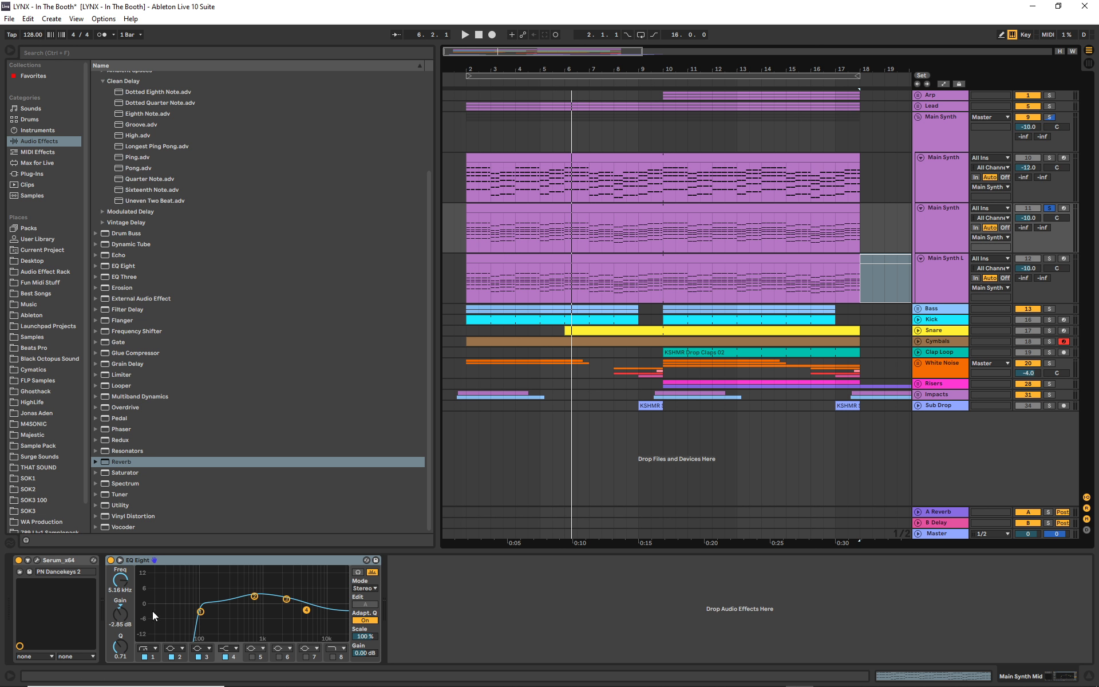
- Open Serum on the Main Synth Mid track and audition the patch with the Levels 2 noise oscillator turned on
{"action": "left_click", "coordinate": [37, 560]}
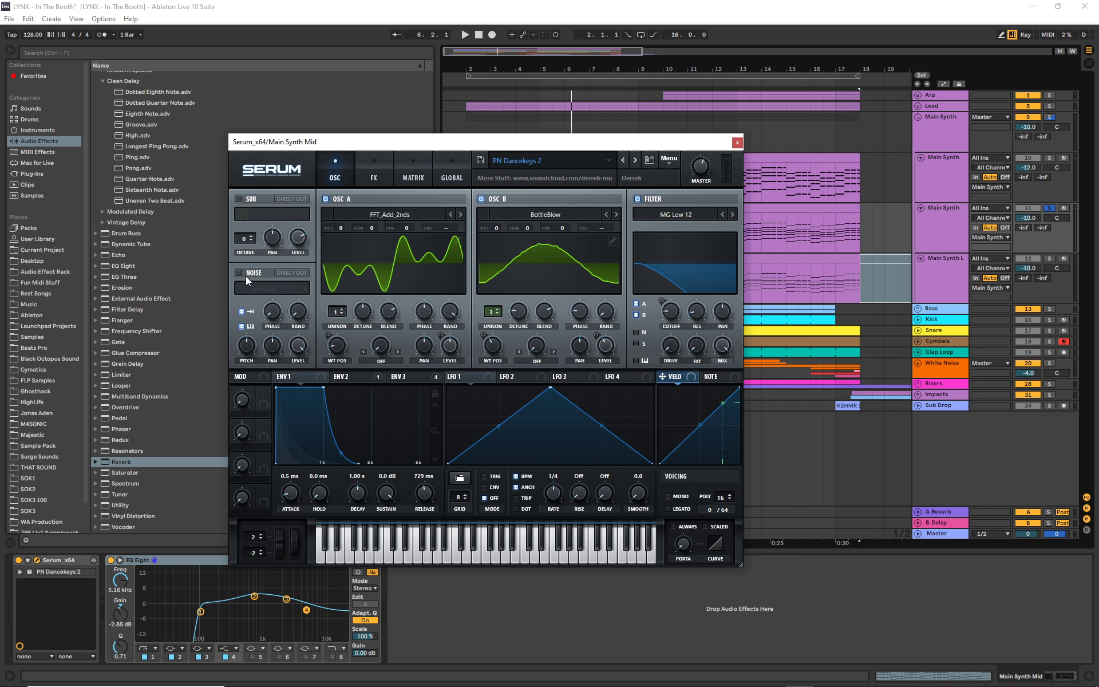
{"action": "left_click_drag", "start_coordinate": [457, 143], "coordinate": [293, 219]}
{"action": "left_click", "coordinate": [92, 344]}
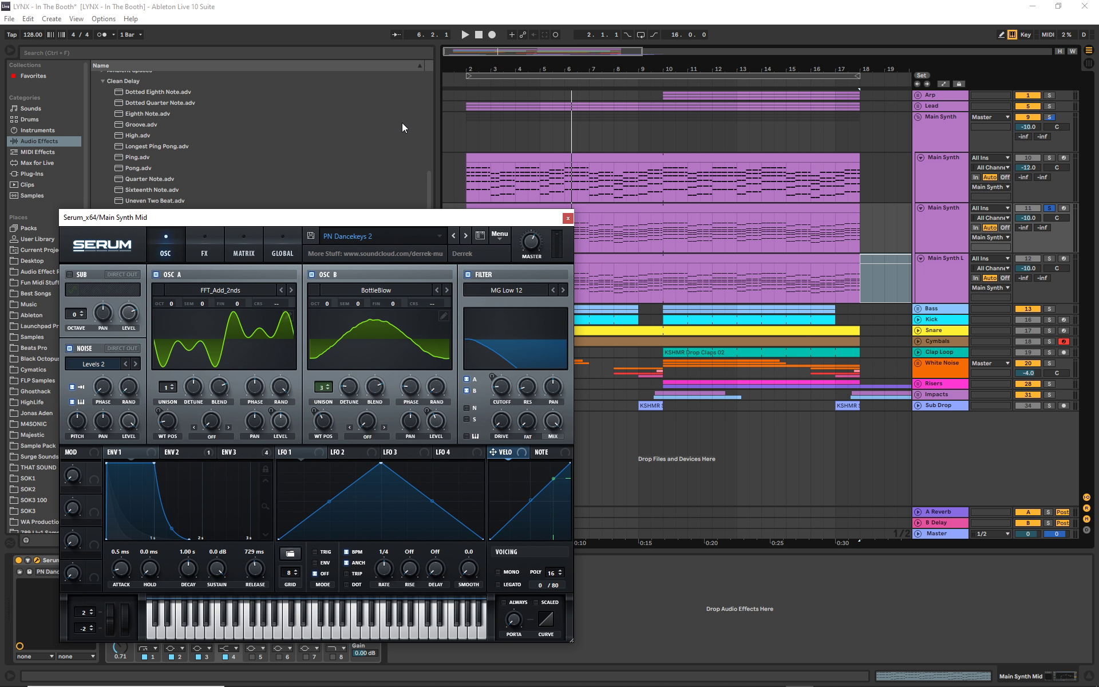
{"action": "left_click", "coordinate": [464, 83]}
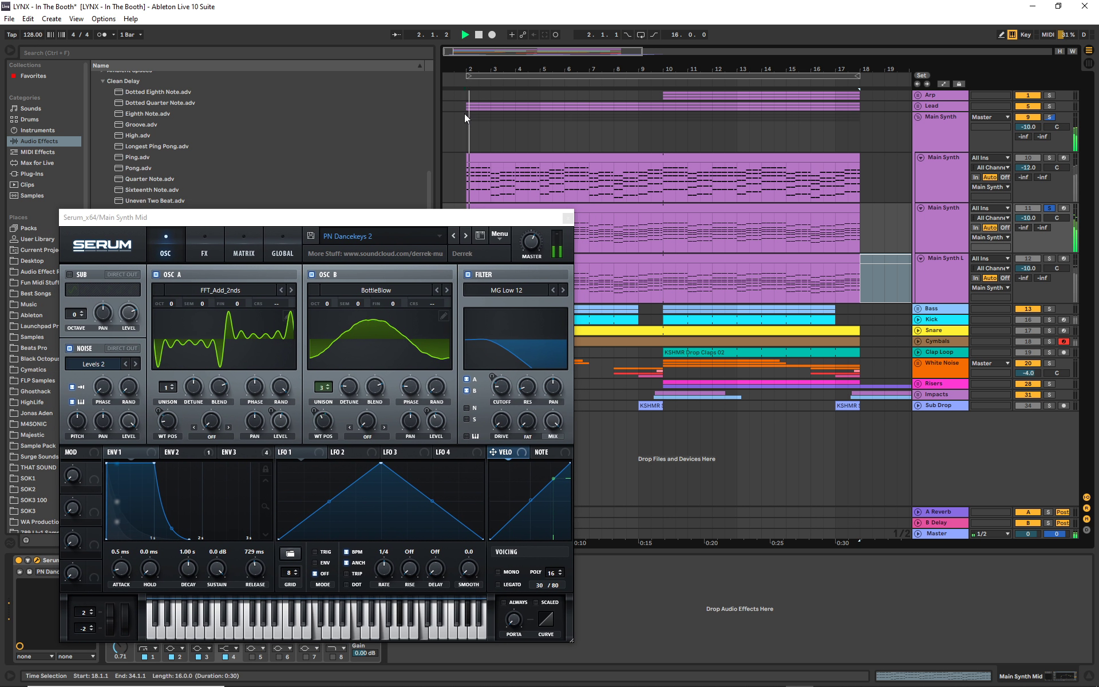
{"action": "left_click", "coordinate": [479, 35]}
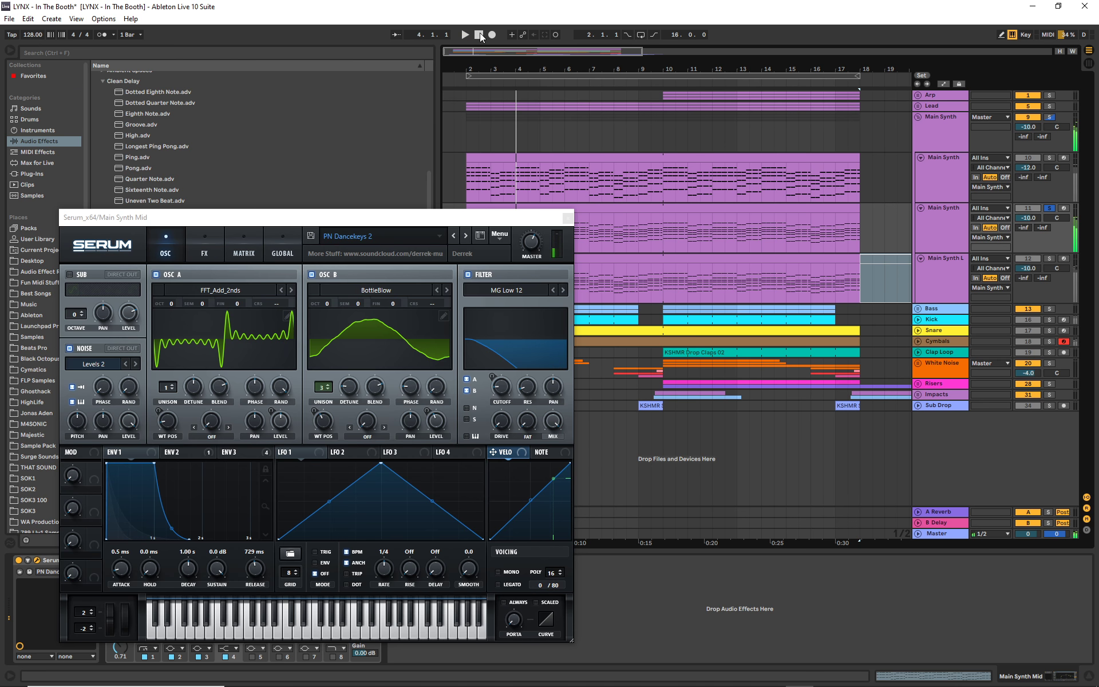
- Turn off the noise oscillator in the mid layer's Serum, audition the patch from bar 2, and close the plugin
{"action": "left_click_drag", "start_coordinate": [381, 219], "coordinate": [394, 191]}
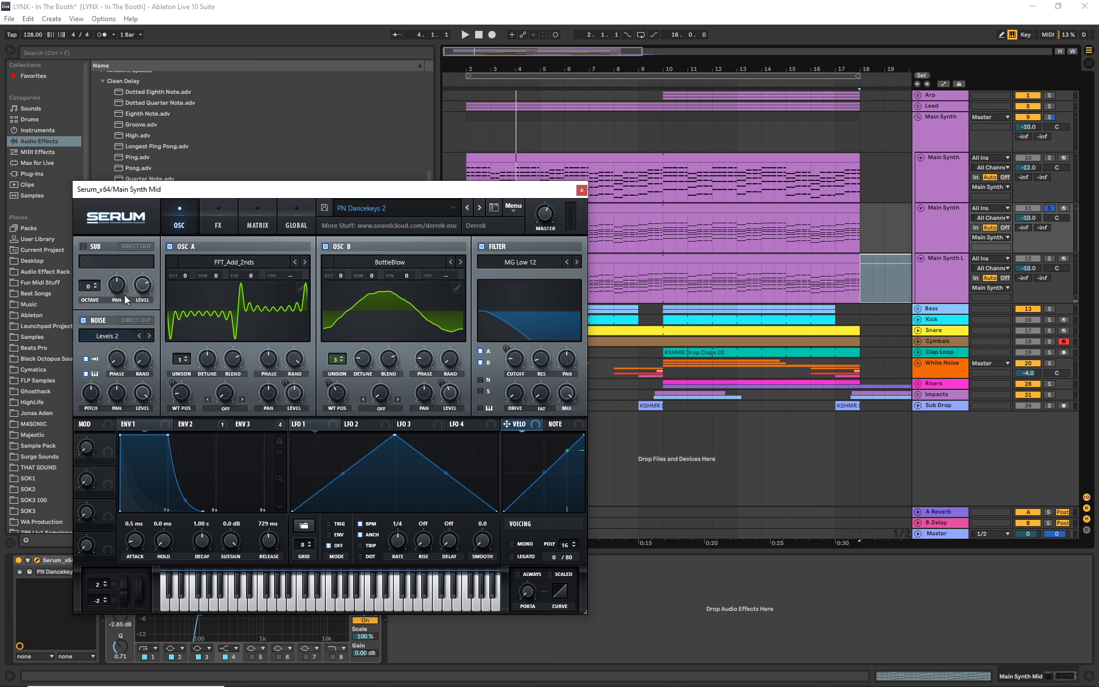
{"action": "left_click", "coordinate": [81, 324]}
{"action": "left_click", "coordinate": [474, 150]}
{"action": "key", "text": "space"}
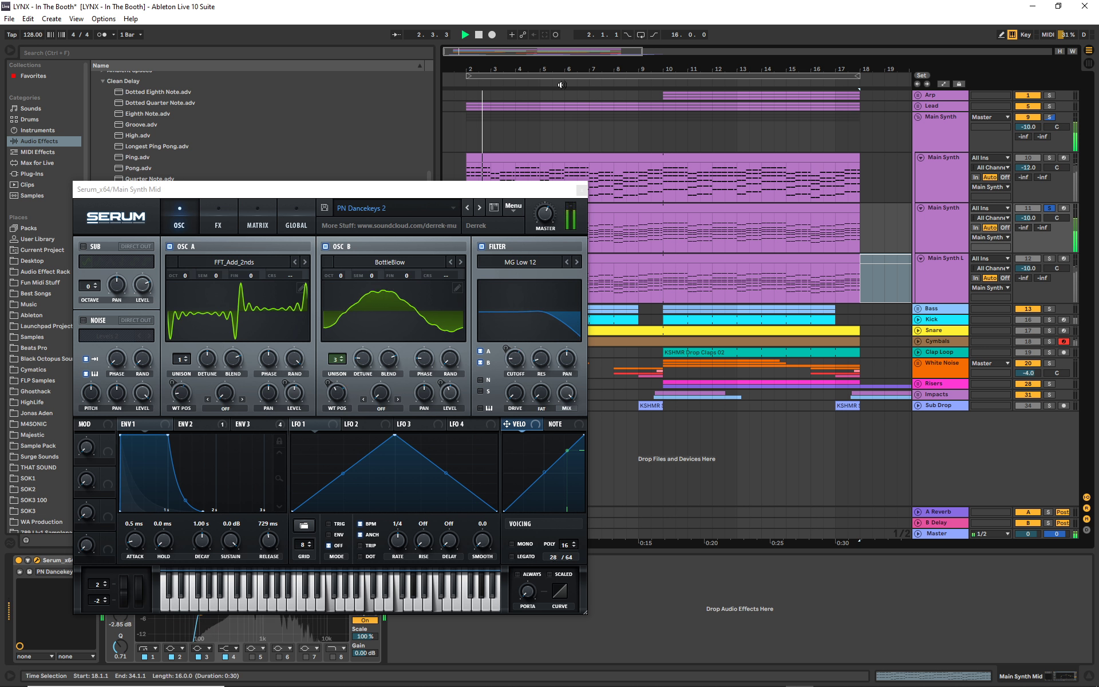
{"action": "left_click", "coordinate": [479, 34]}
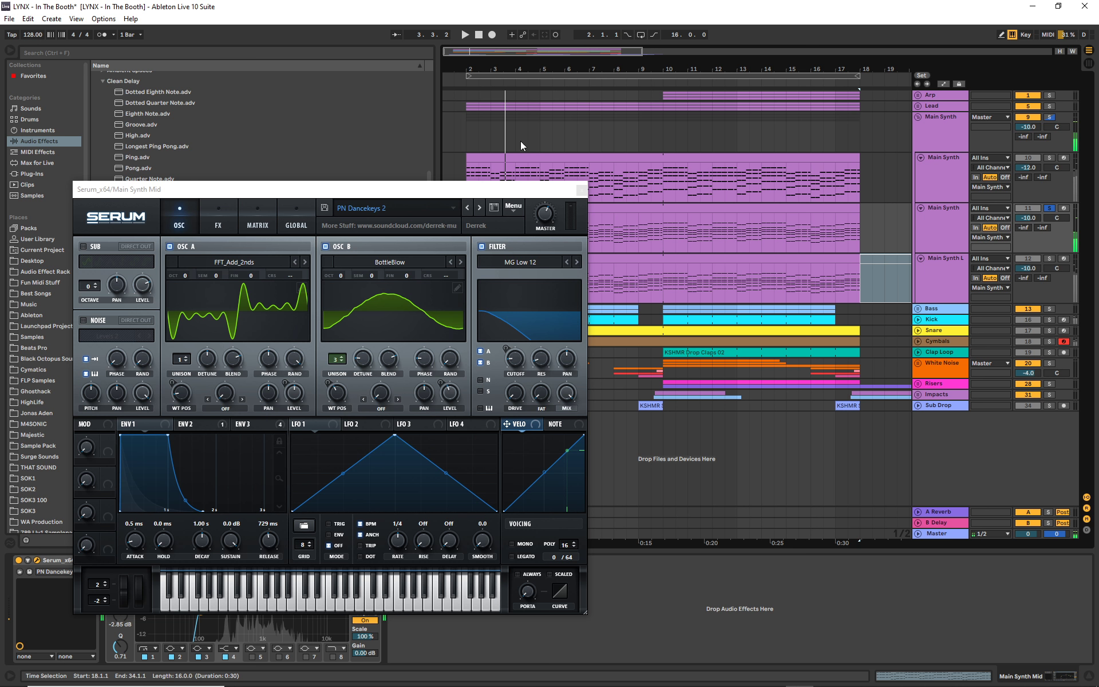
{"action": "left_click", "coordinate": [585, 186]}
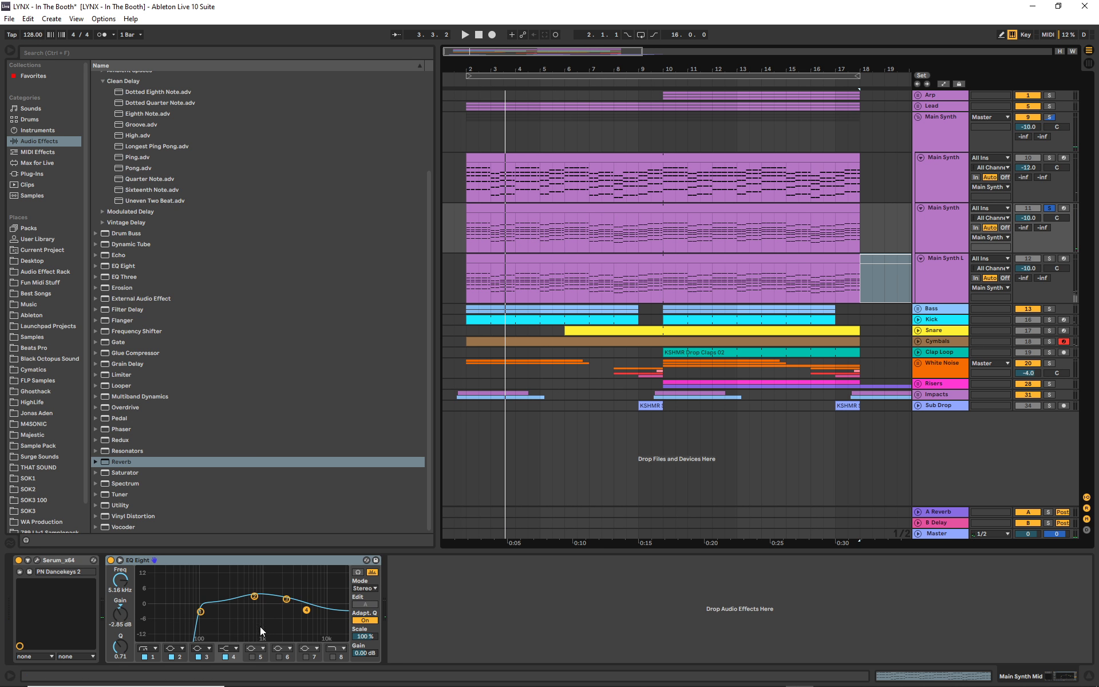
- Reshape the Main Synth High track's EQ Eight, moving band 2 higher in frequency and band 3 to 2.20 kHz
{"action": "left_click", "coordinate": [963, 213]}
{"action": "left_click", "coordinate": [950, 183]}
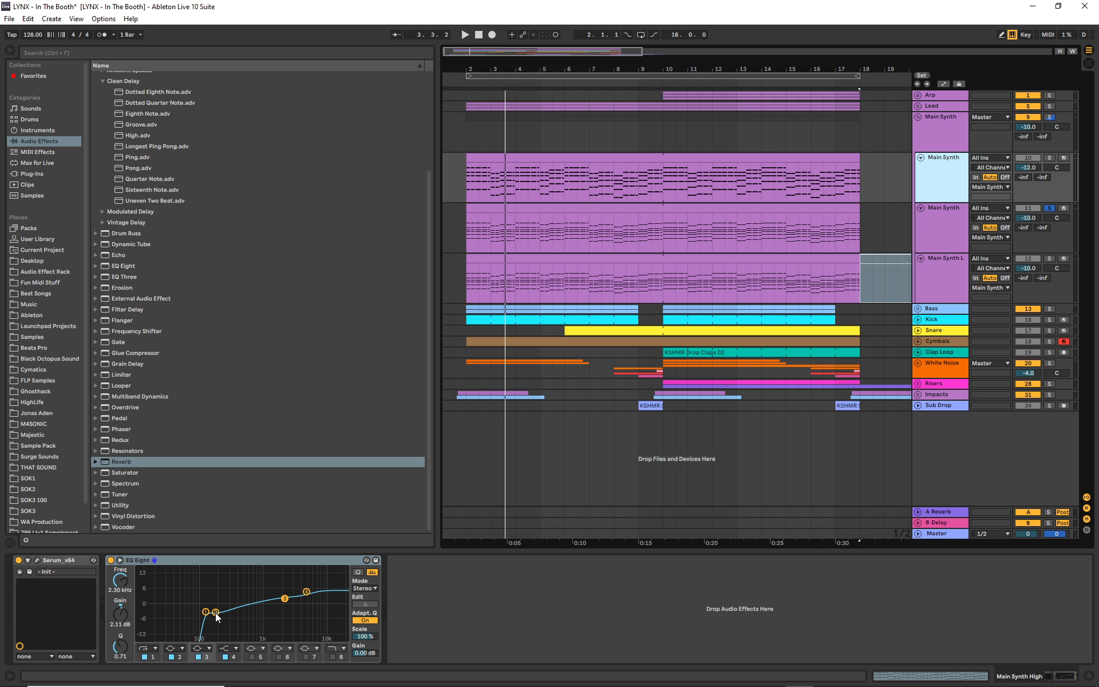
{"action": "left_click_drag", "start_coordinate": [216, 612], "coordinate": [283, 599]}
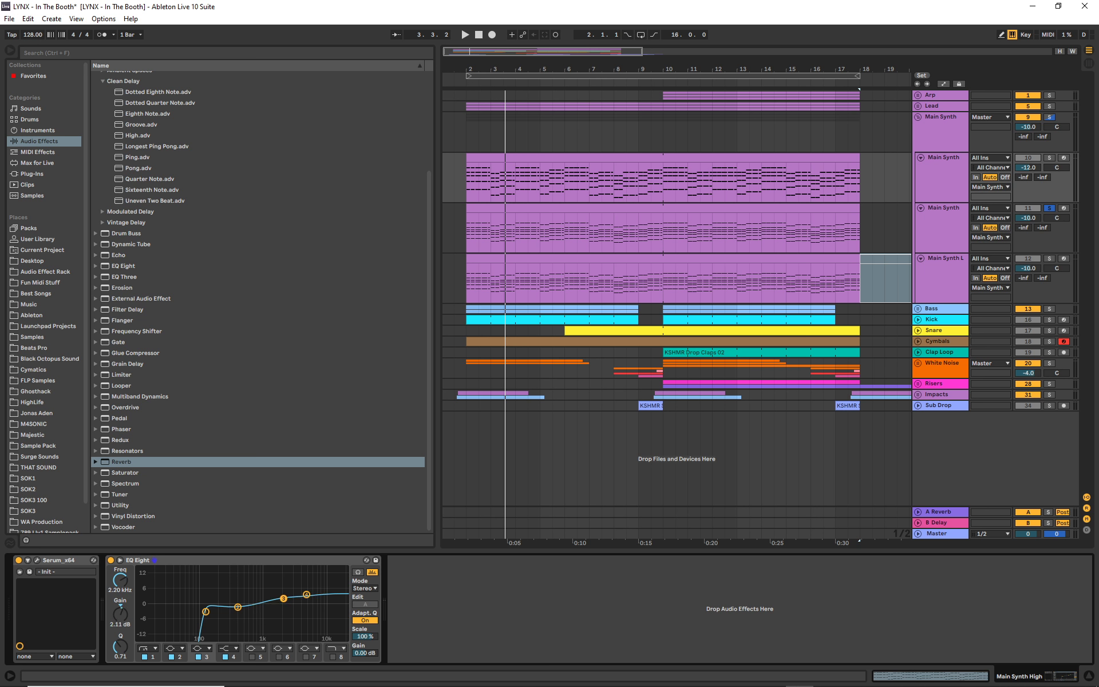
- Open Serum on the Main Synth High track, solo the track, and audition it from bar 2
{"action": "left_click", "coordinate": [37, 560]}
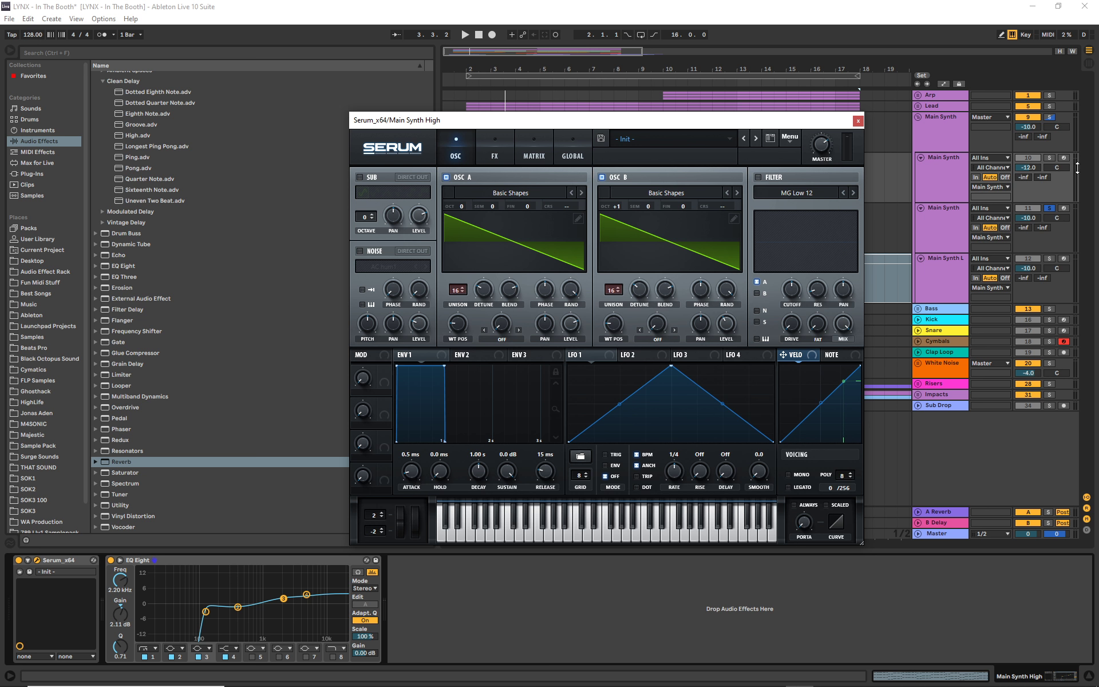
{"action": "left_click", "coordinate": [1049, 158]}
{"action": "left_click_drag", "start_coordinate": [698, 121], "coordinate": [486, 204]}
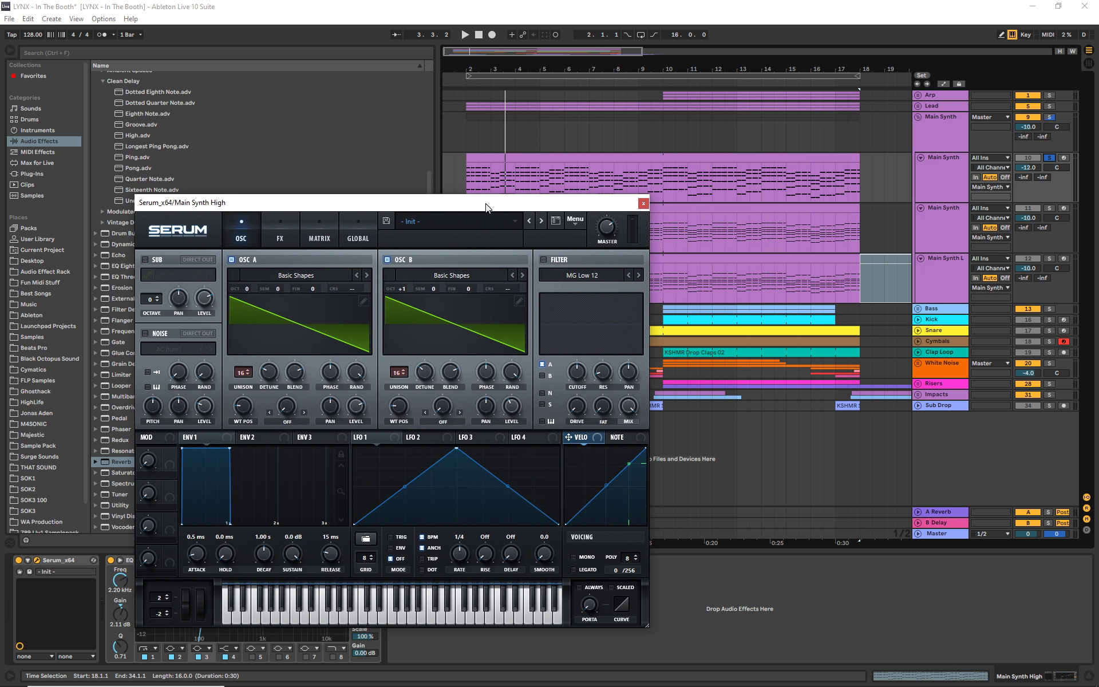
{"action": "left_click", "coordinate": [465, 83]}
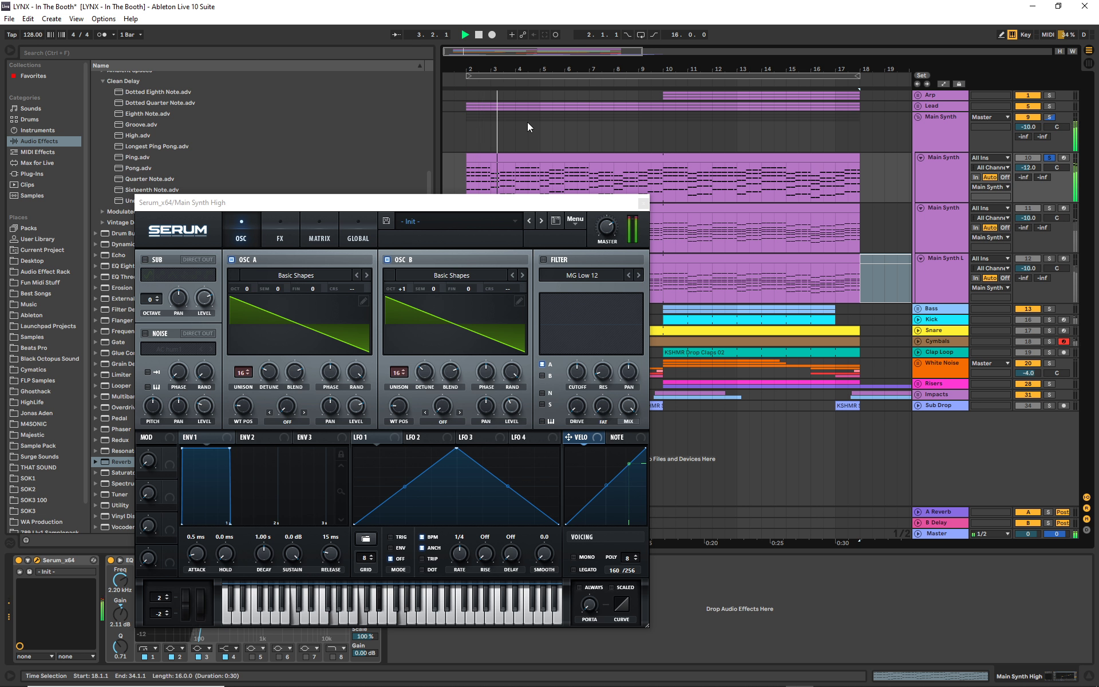
{"action": "left_click", "coordinate": [478, 34]}
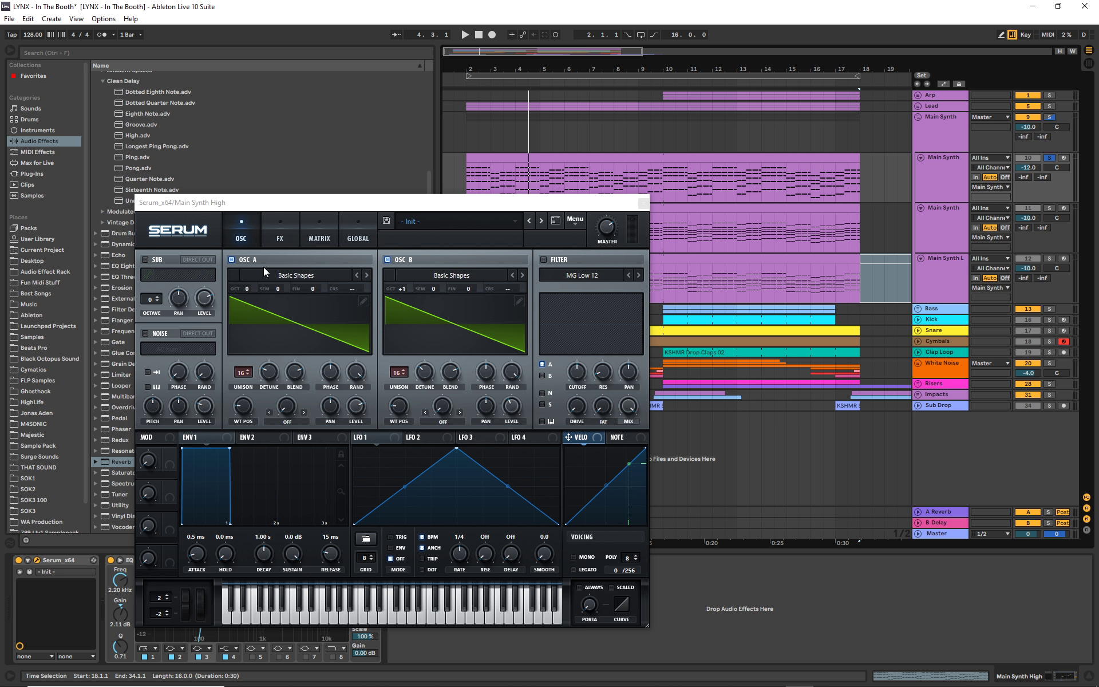
- Check the effects page of the high layer's Serum, return to its oscillators, and close the plugin
{"action": "left_click", "coordinate": [280, 226]}
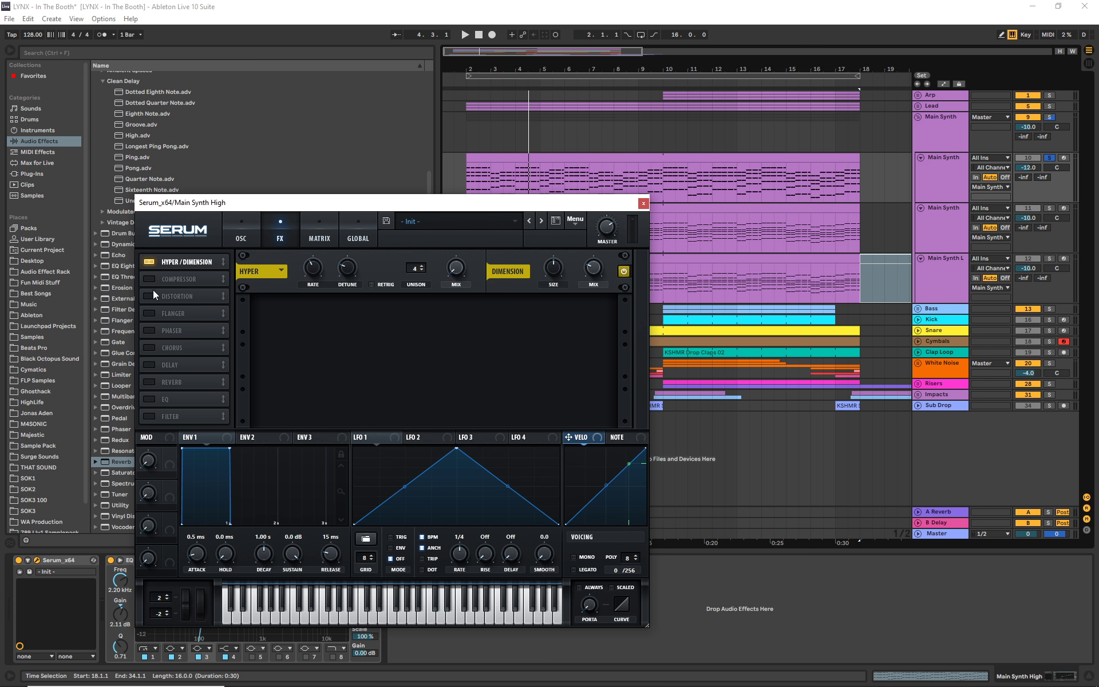
{"action": "left_click", "coordinate": [244, 224]}
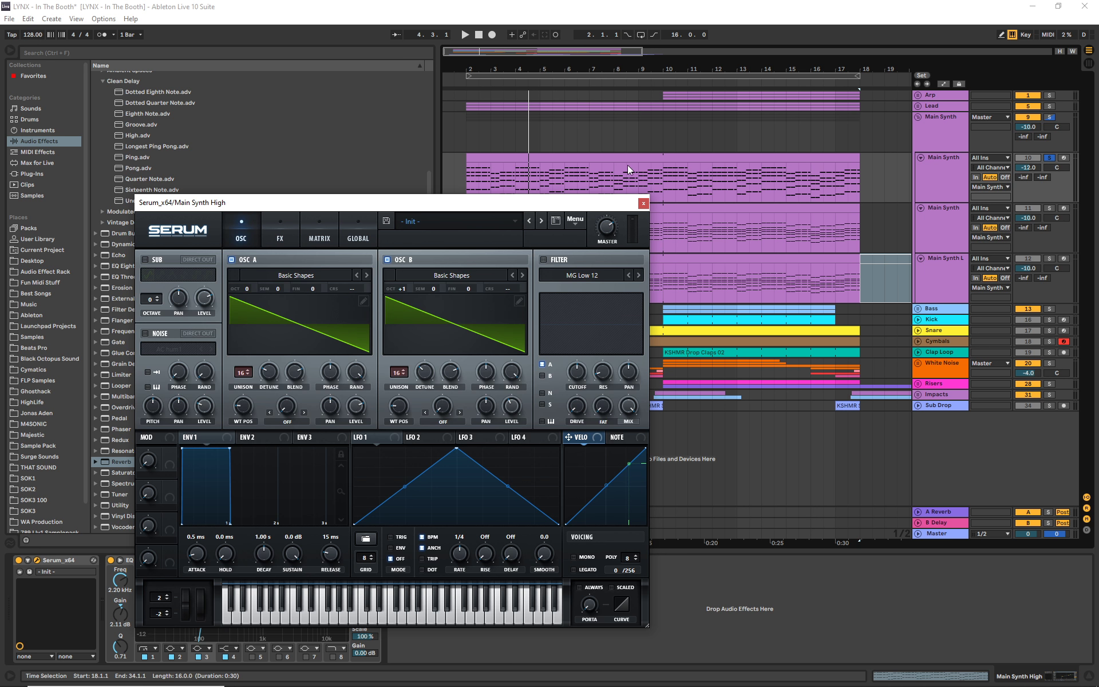
{"action": "left_click", "coordinate": [642, 204]}
{"action": "left_click", "coordinate": [647, 202]}
{"action": "left_click", "coordinate": [647, 201]}
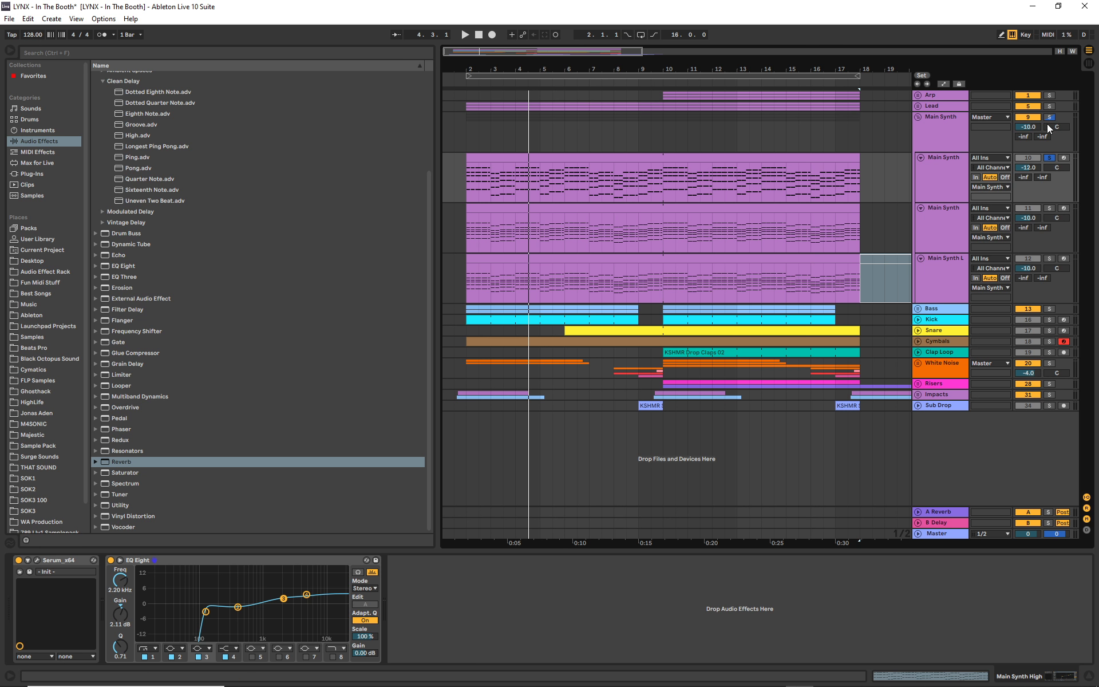
- View the devices on the Main Synth group and on its Main Synth High track again
{"action": "left_click", "coordinate": [953, 134]}
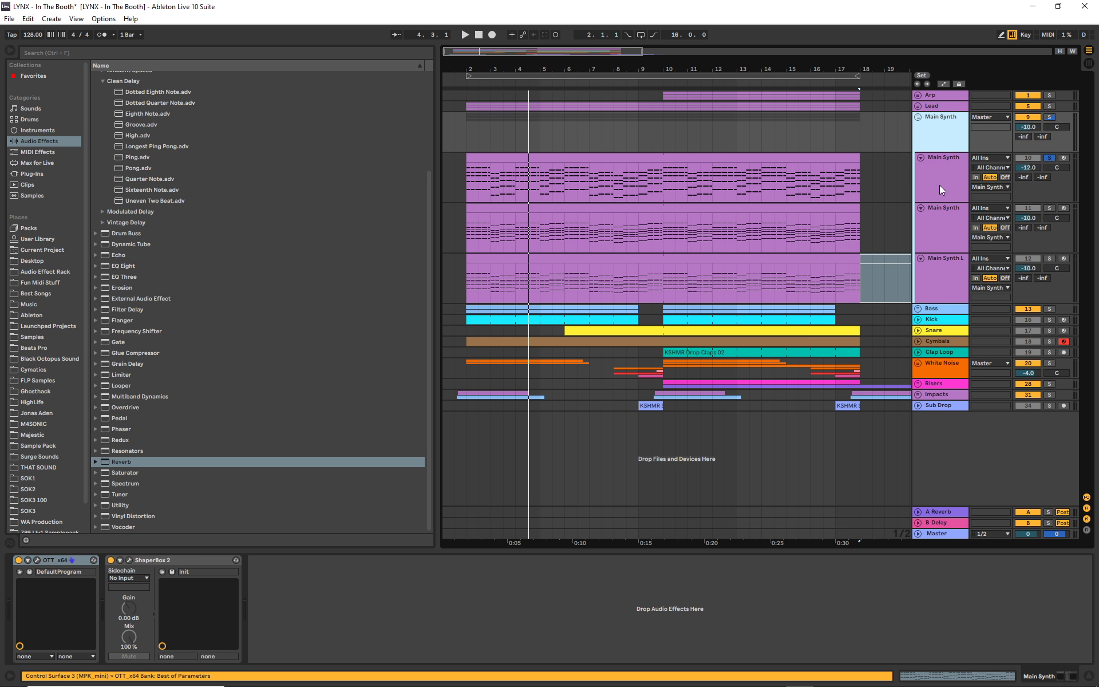
{"action": "left_click", "coordinate": [968, 184]}
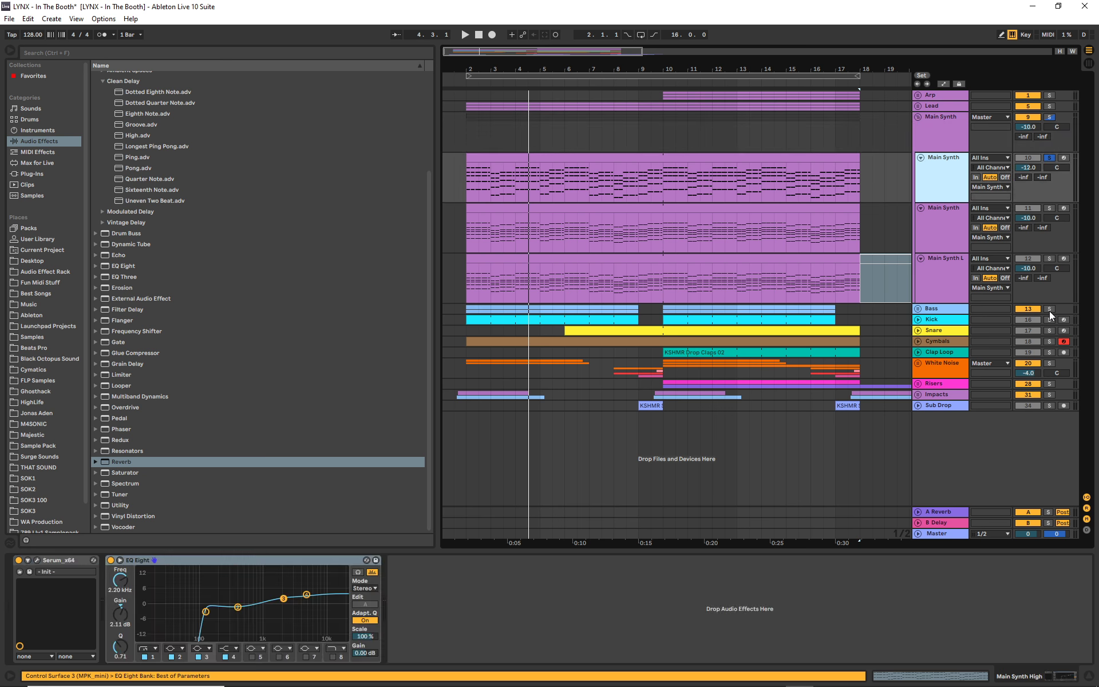
- Inspect the OTT compressor settings on the Main Synth group and close the plugin
{"action": "left_click", "coordinate": [947, 139]}
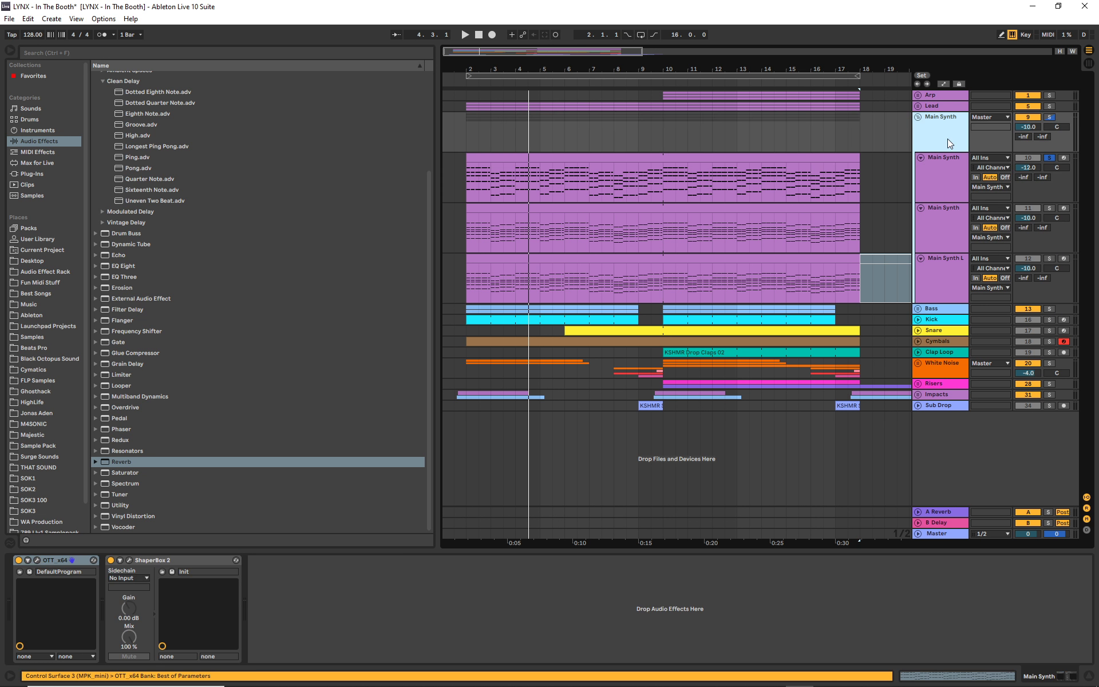
{"action": "left_click", "coordinate": [37, 560]}
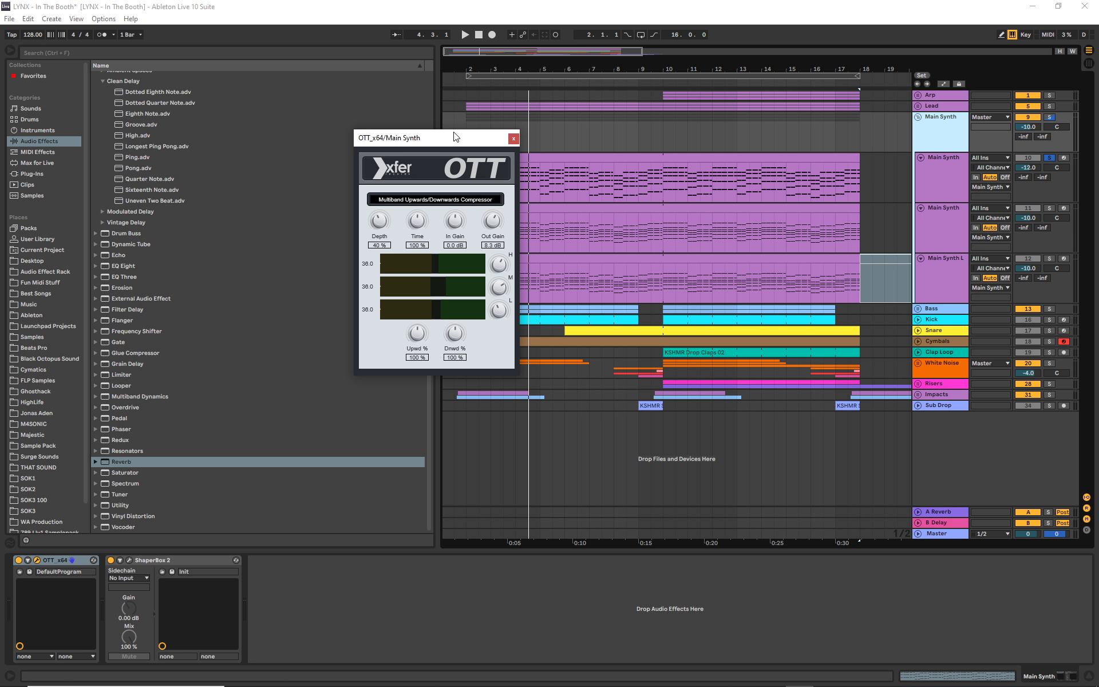
{"action": "left_click_drag", "start_coordinate": [453, 137], "coordinate": [517, 217]}
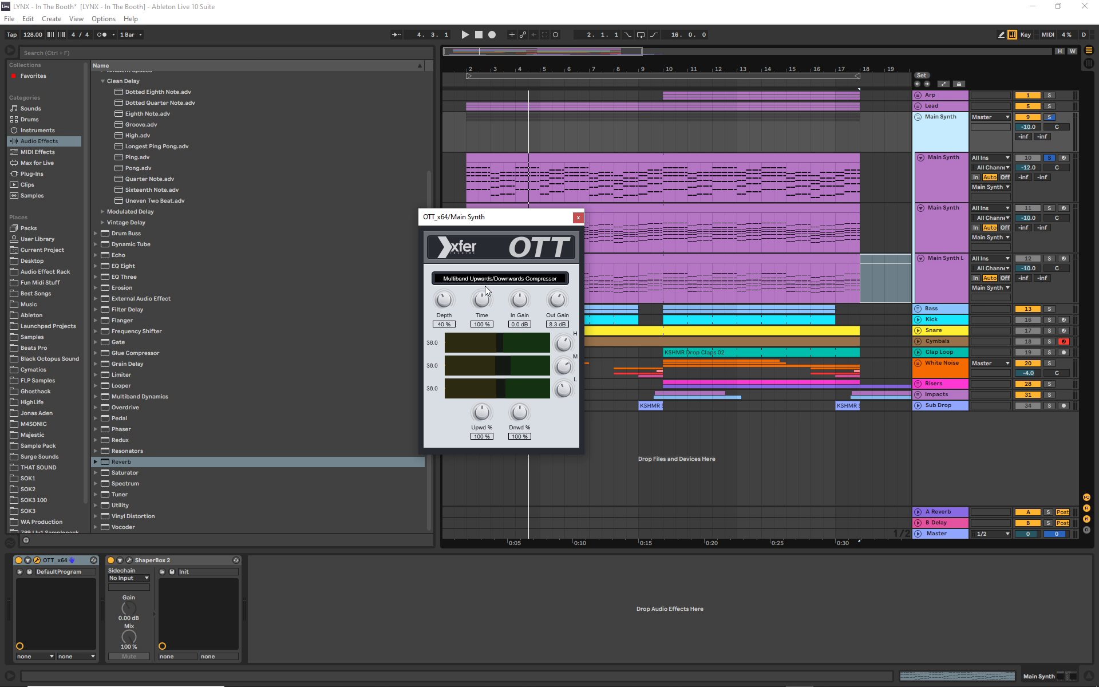
{"action": "left_click", "coordinate": [578, 218]}
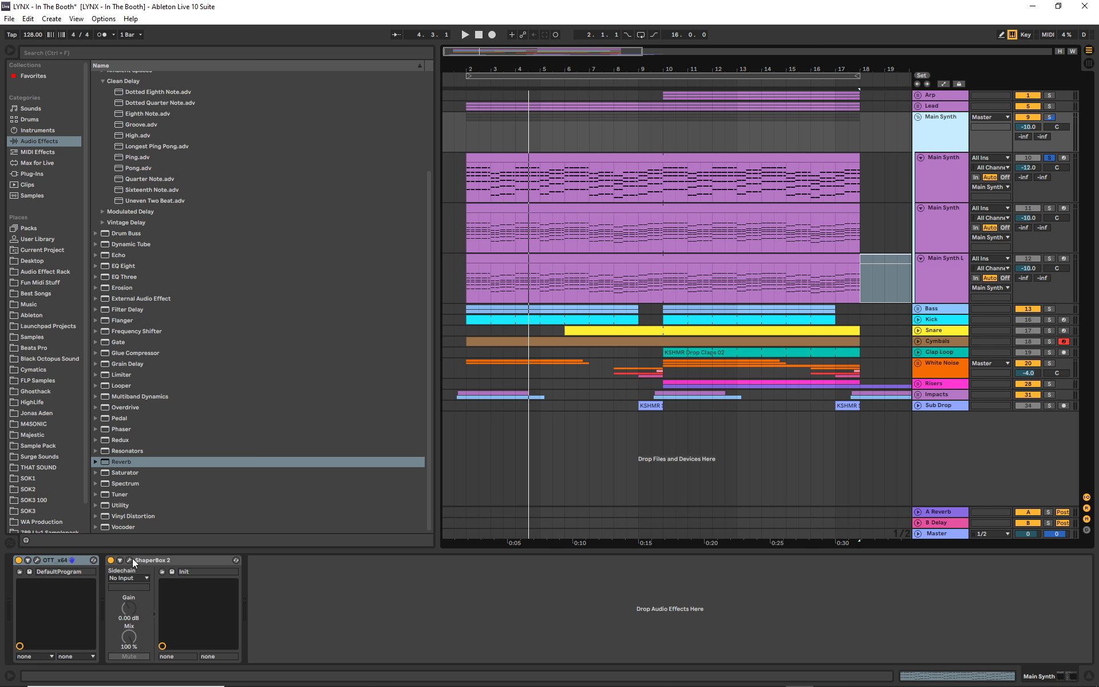
- Fold the Main Synth group, unfold the Lead group, and view the devices on Lead 1, Lead 2 and Lead 3
{"action": "left_click", "coordinate": [918, 117]}
{"action": "left_click", "coordinate": [918, 106]}
{"action": "left_click", "coordinate": [918, 106]}
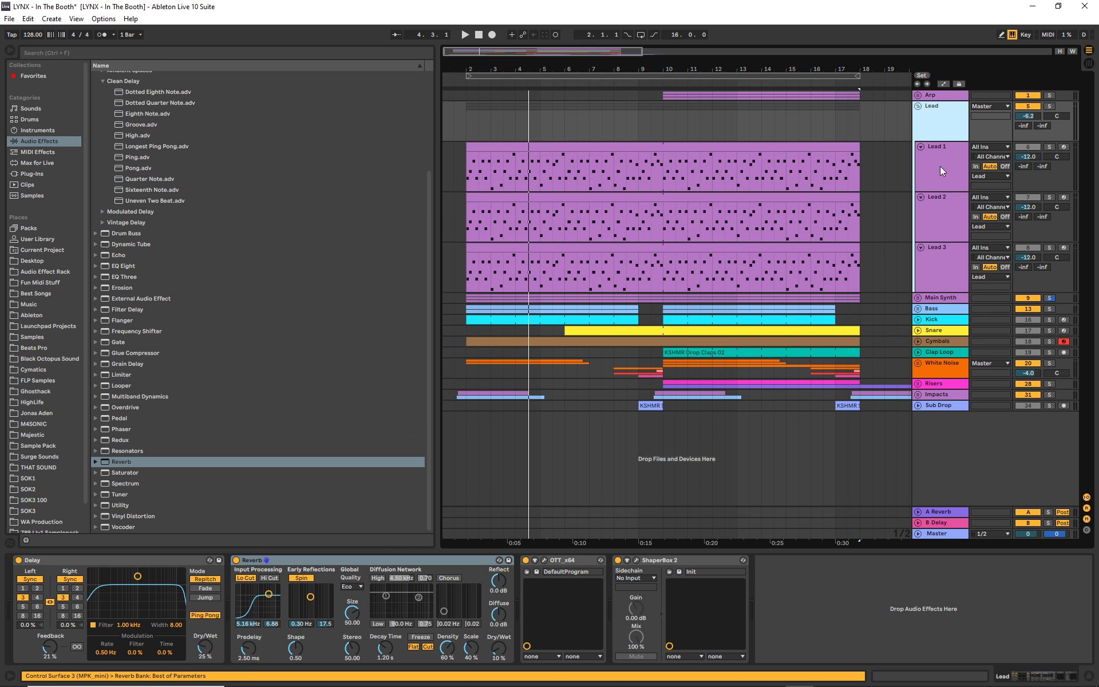
{"action": "left_click", "coordinate": [940, 166]}
{"action": "left_click", "coordinate": [943, 239]}
{"action": "left_click", "coordinate": [940, 270]}
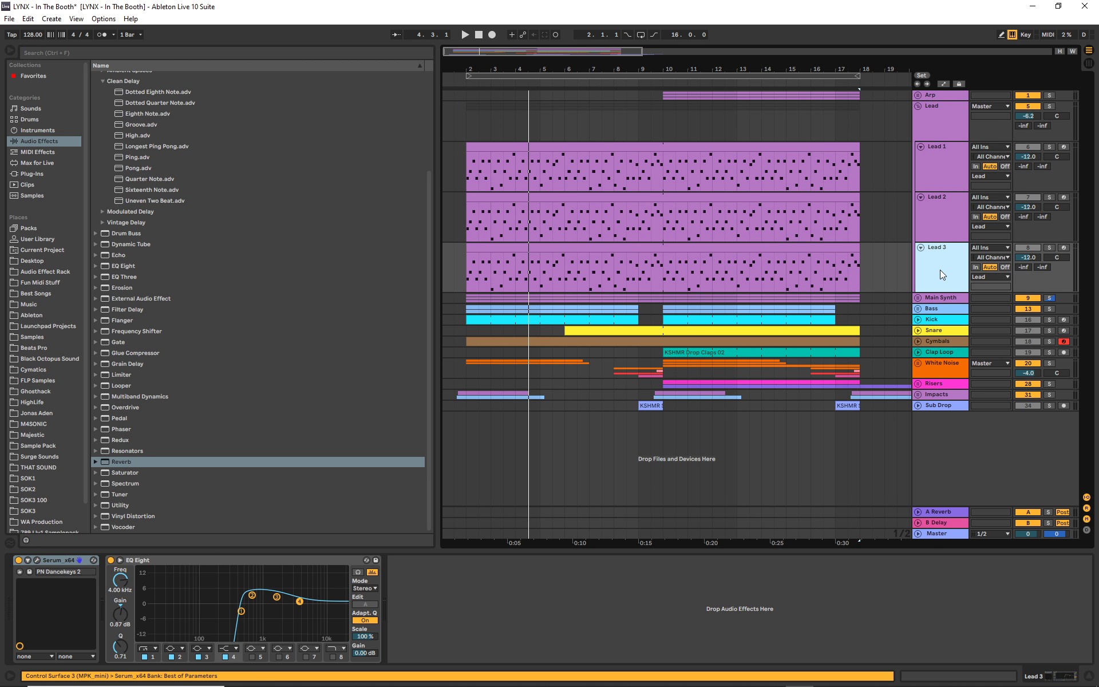
{"action": "left_click", "coordinate": [950, 218]}
{"action": "left_click", "coordinate": [953, 160]}
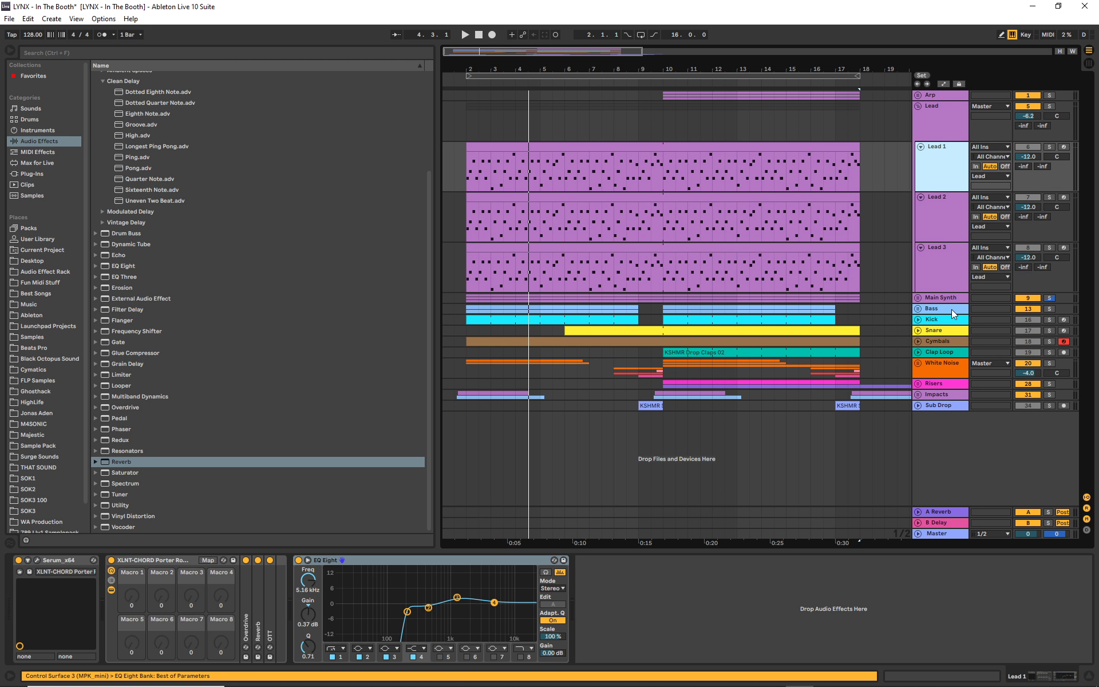
- Solo the Lead group and audition its combined layers from bar 2
{"action": "left_click", "coordinate": [1050, 106]}
{"action": "left_click", "coordinate": [465, 80]}
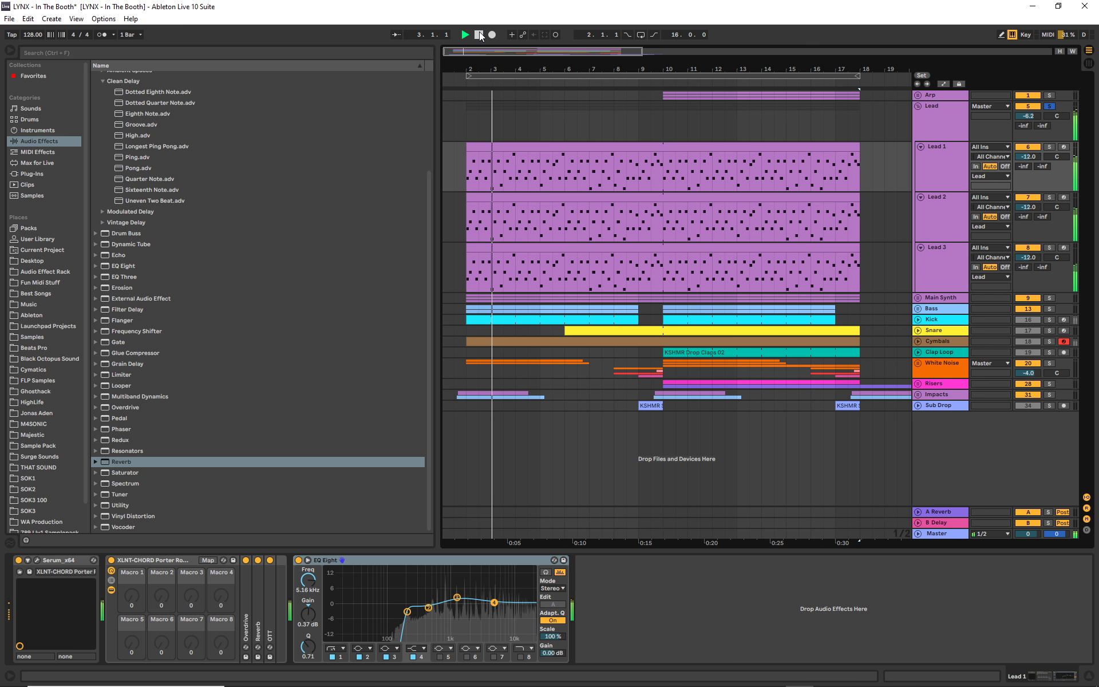
{"action": "left_click", "coordinate": [479, 38]}
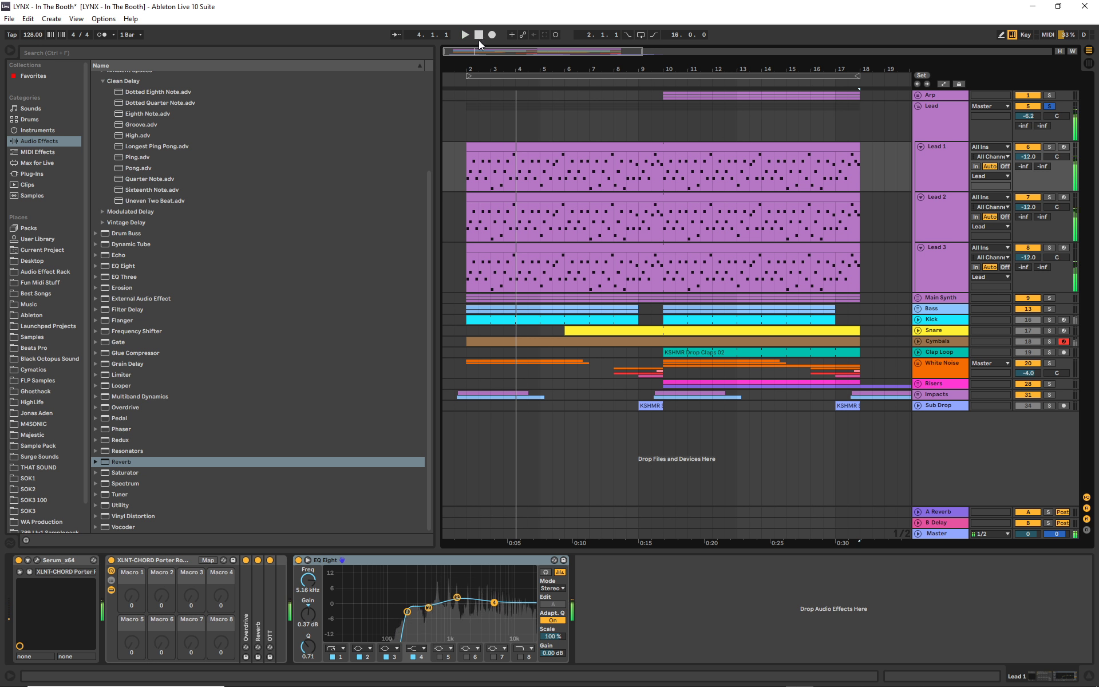
- Show the devices on Lead 3, solo the track, and audition it from bar 2
{"action": "left_click", "coordinate": [949, 266]}
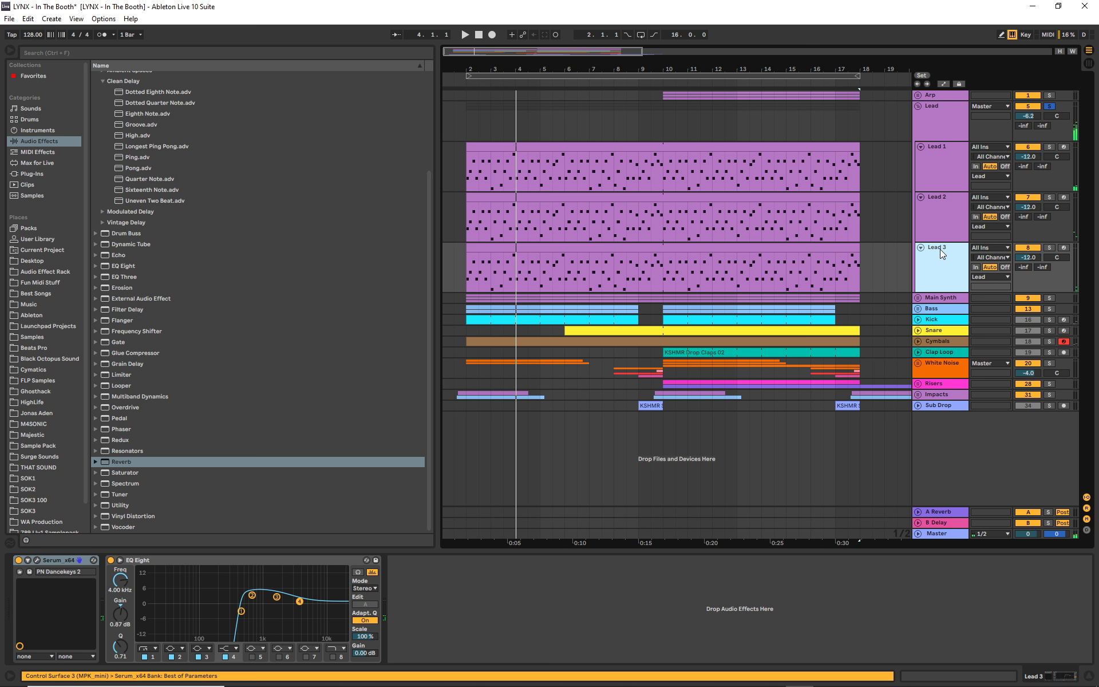
{"action": "left_click", "coordinate": [1050, 247]}
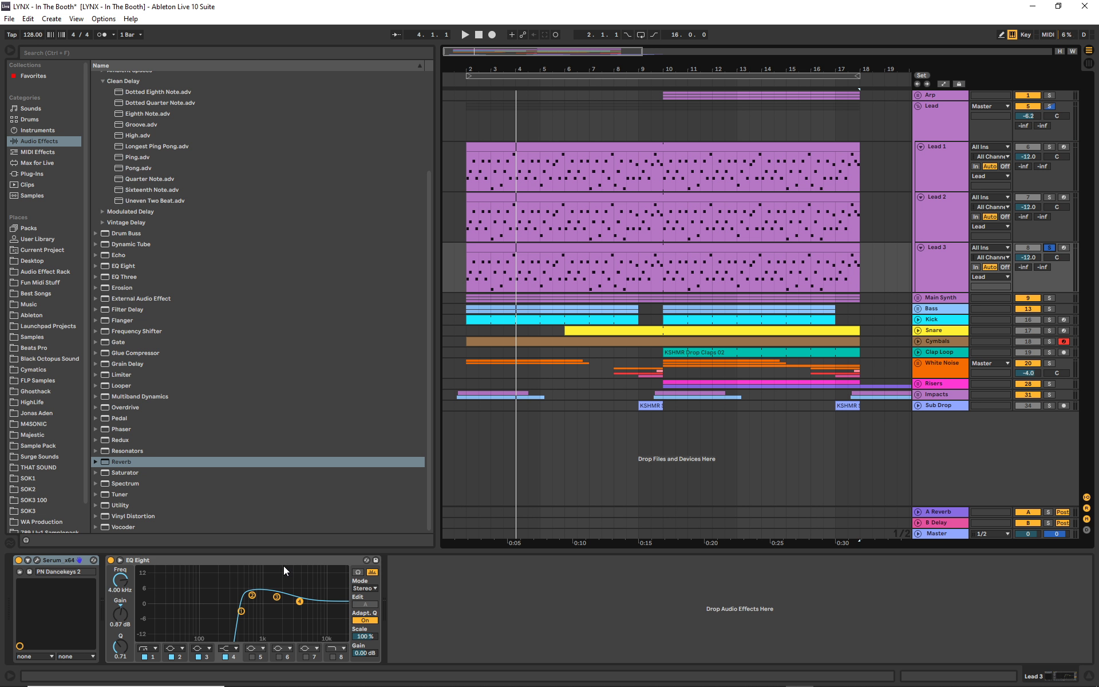
{"action": "left_click", "coordinate": [462, 83]}
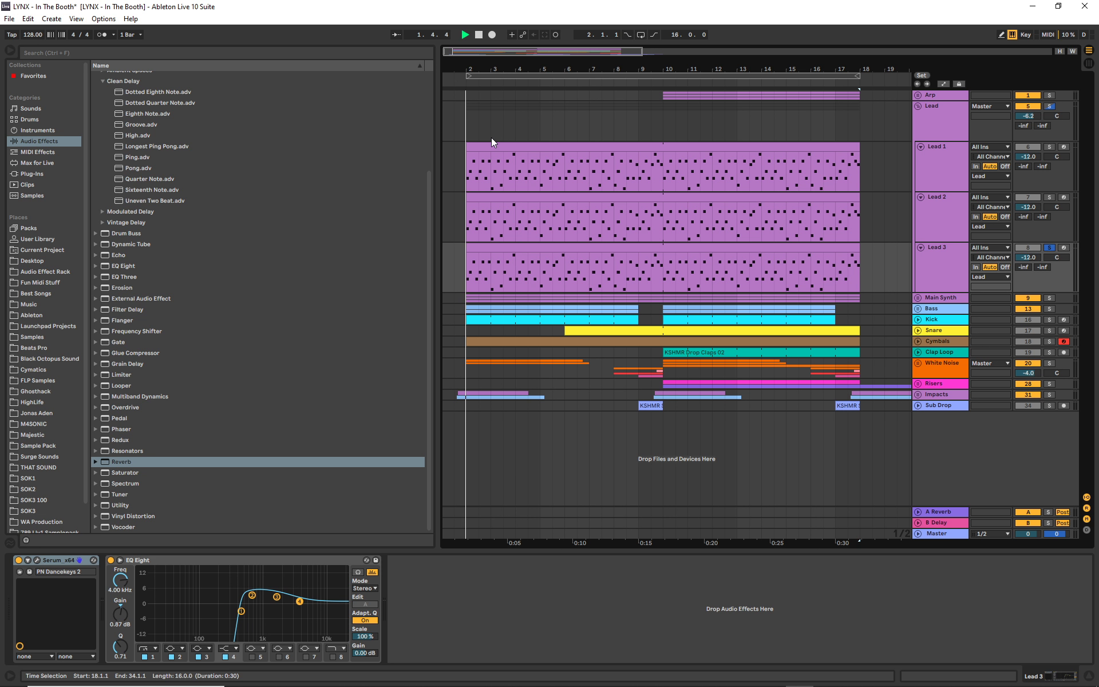
{"action": "left_click", "coordinate": [479, 34]}
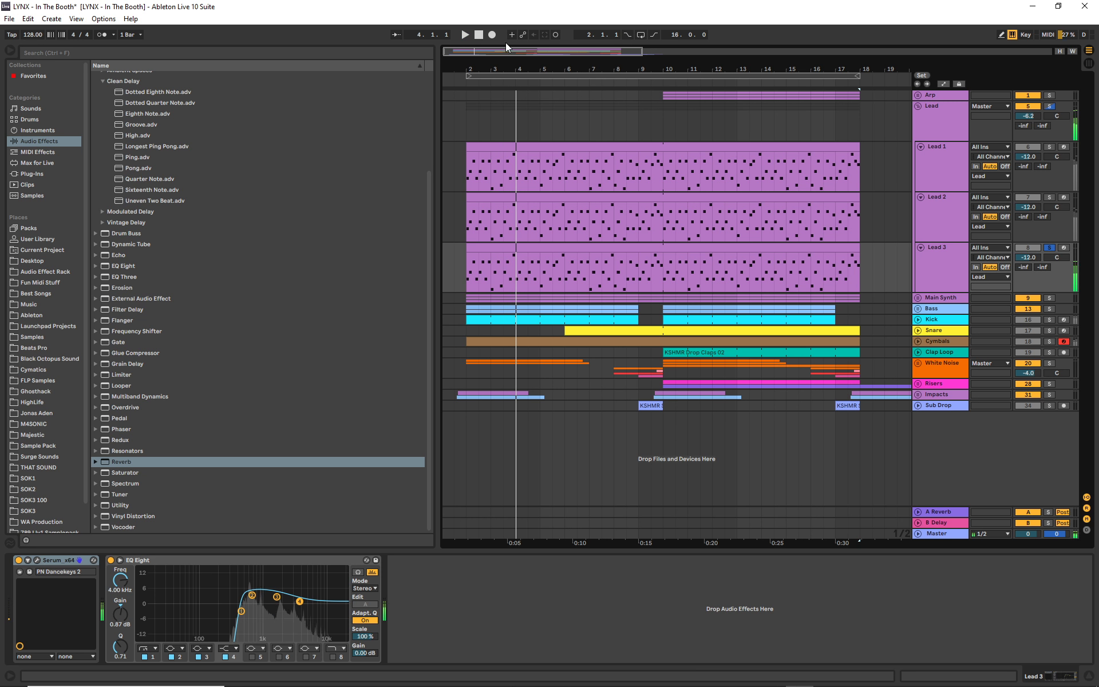
- Audition Lead 2 soloed from bar 2 and set its track volume to -15.0 dB
{"action": "left_click", "coordinate": [946, 207]}
{"action": "left_click", "coordinate": [1050, 197]}
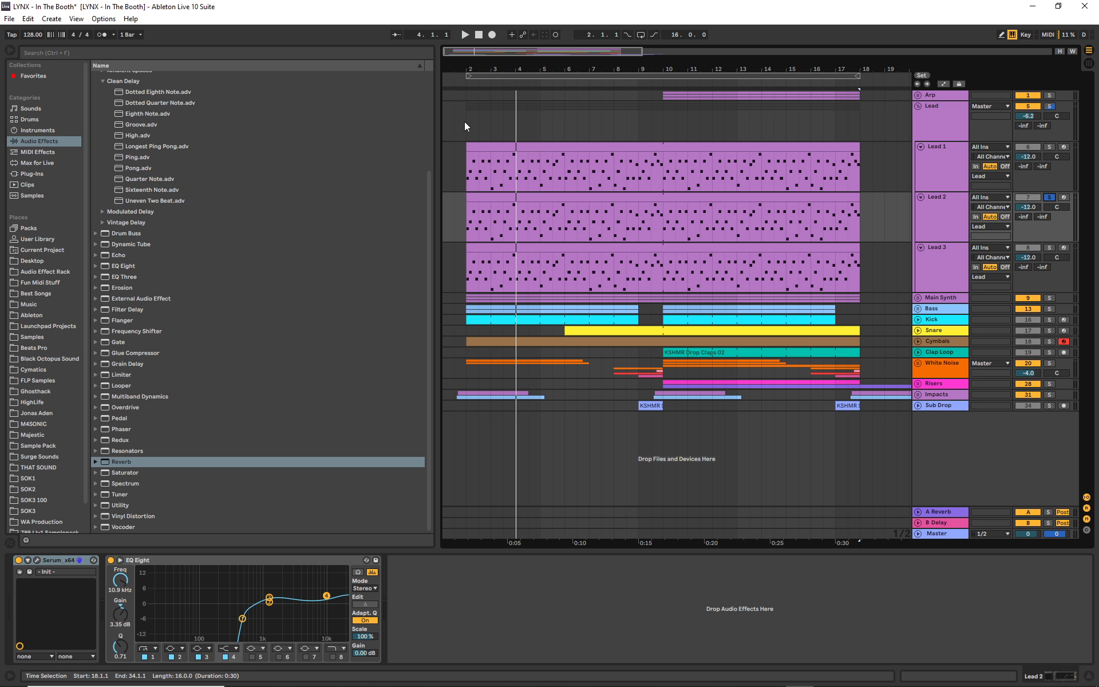
{"action": "left_click", "coordinate": [462, 71]}
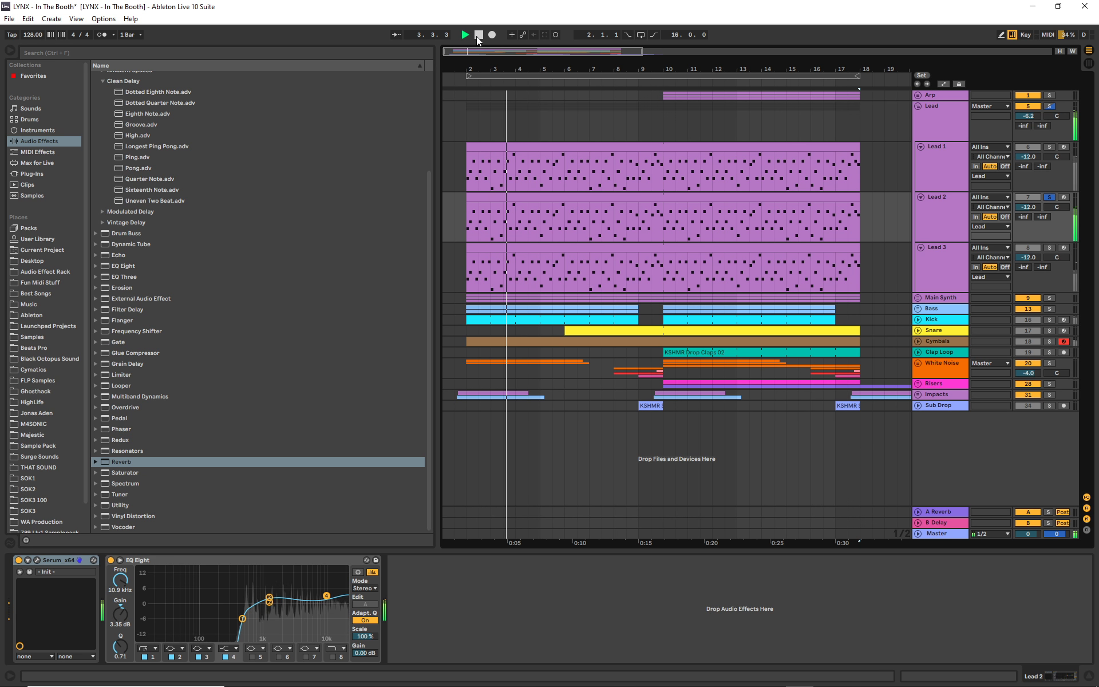
{"action": "left_click", "coordinate": [478, 36]}
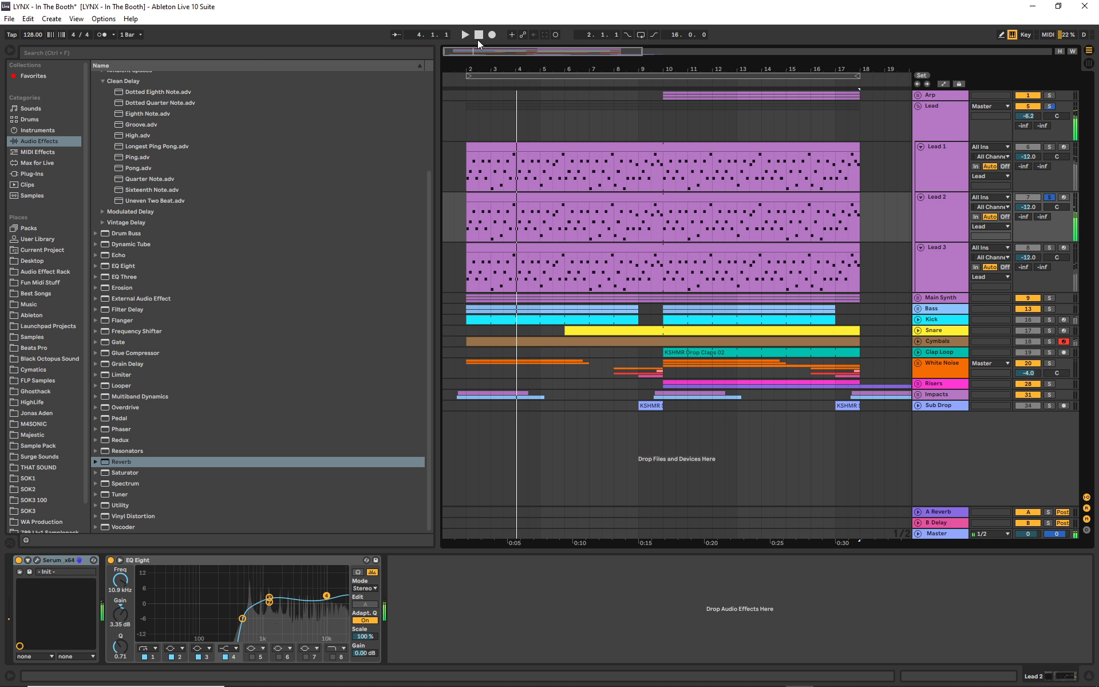
{"action": "left_click", "coordinate": [1036, 204]}
{"action": "type", "text": "-"}
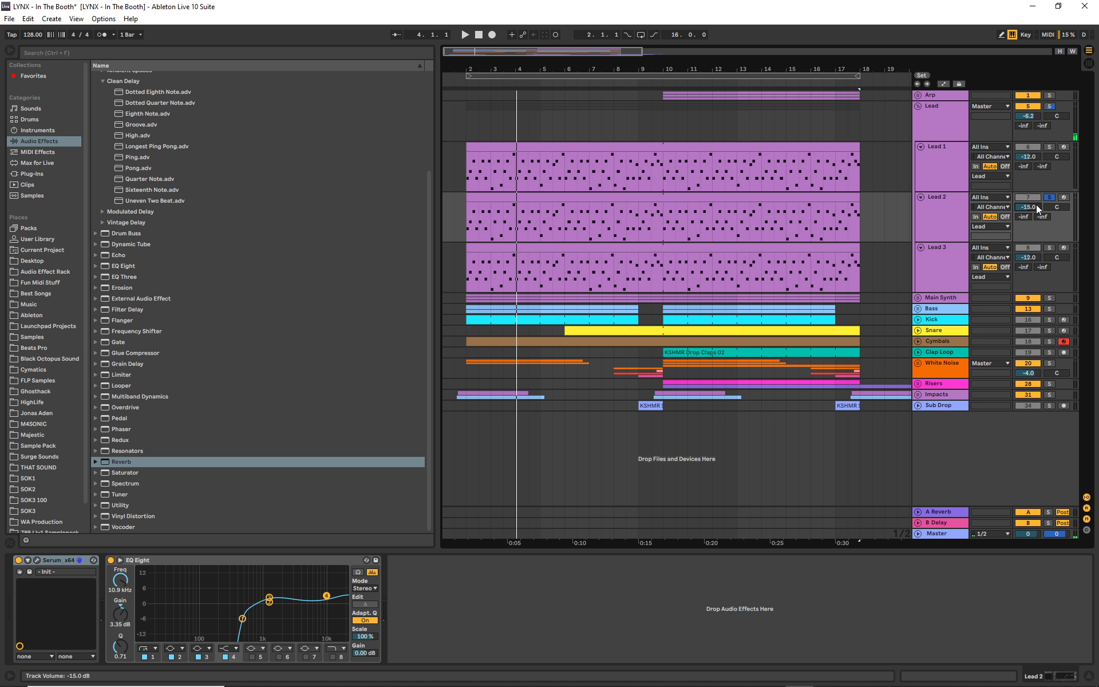
- Examine the oscillators and effects page of Lead 2's Serum patch and close the plugin
{"action": "left_click", "coordinate": [37, 560]}
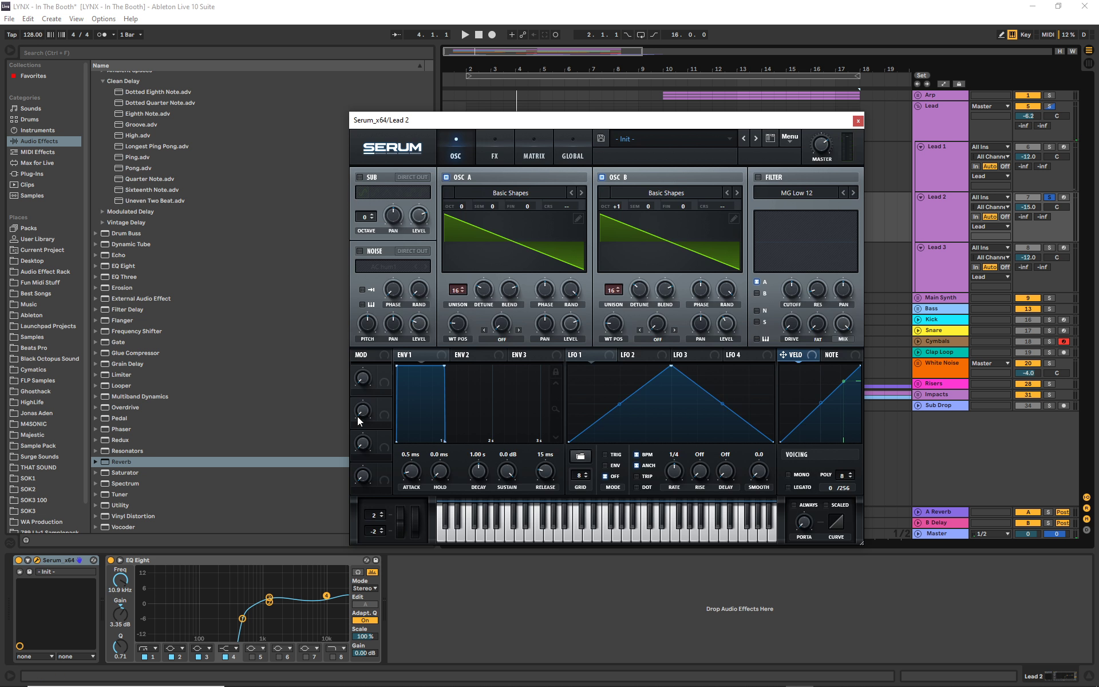
{"action": "left_click", "coordinate": [488, 144]}
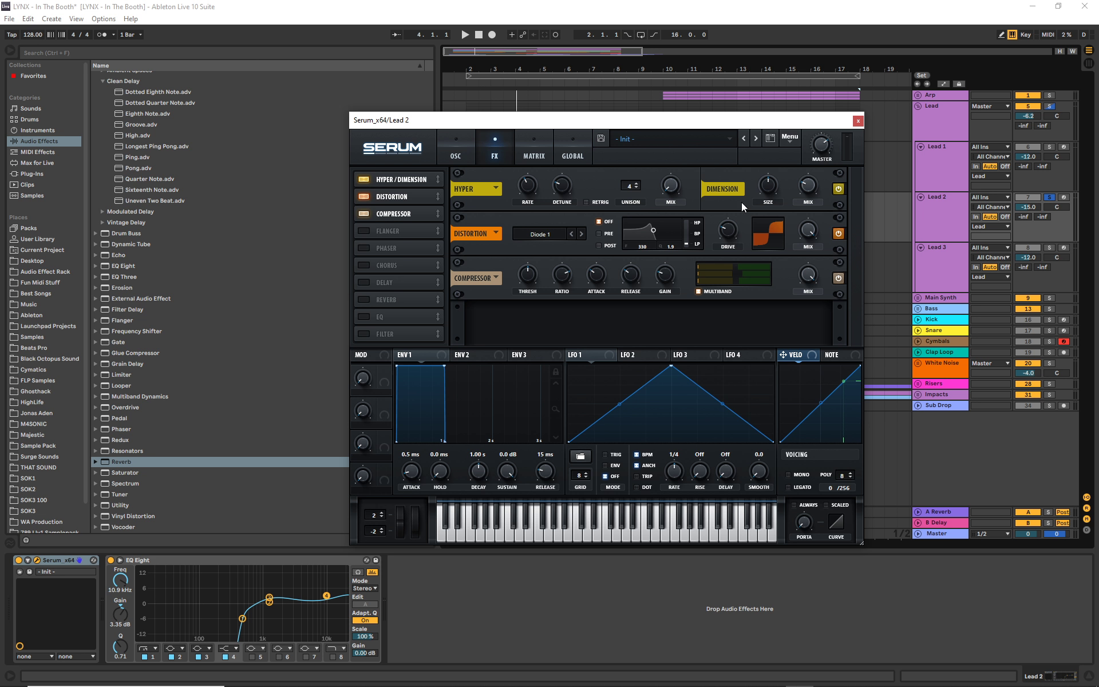
{"action": "left_click", "coordinate": [858, 122]}
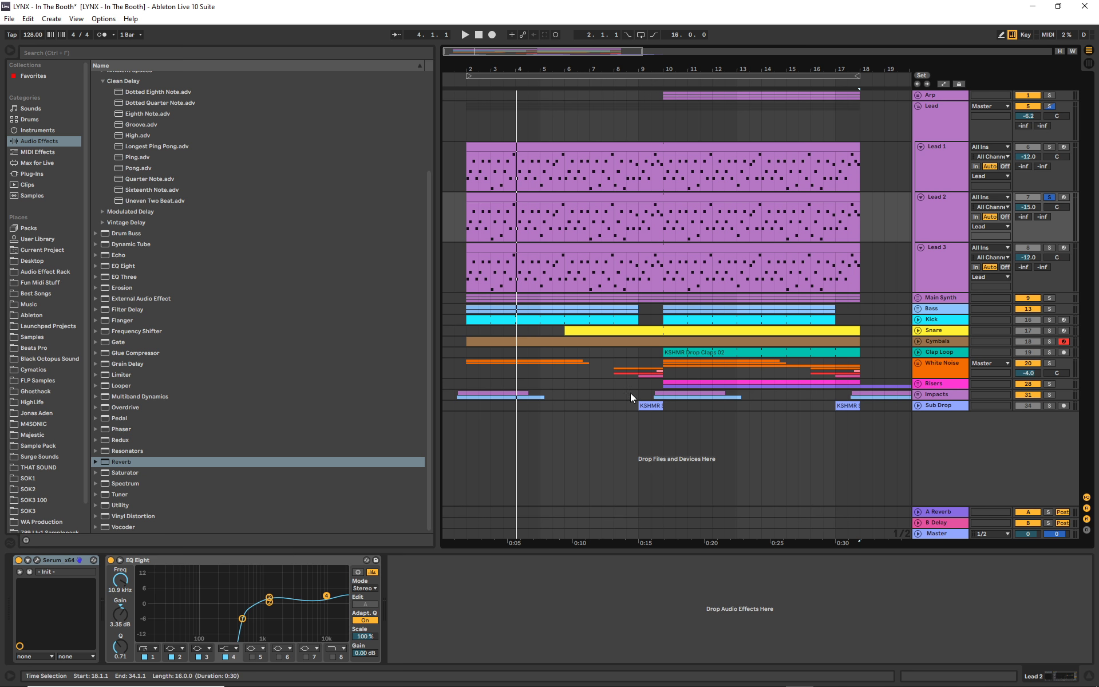
- Show the devices on Lead 1, solo the track, and audition it from bar 2
{"action": "left_click", "coordinate": [946, 183]}
{"action": "left_click", "coordinate": [1049, 146]}
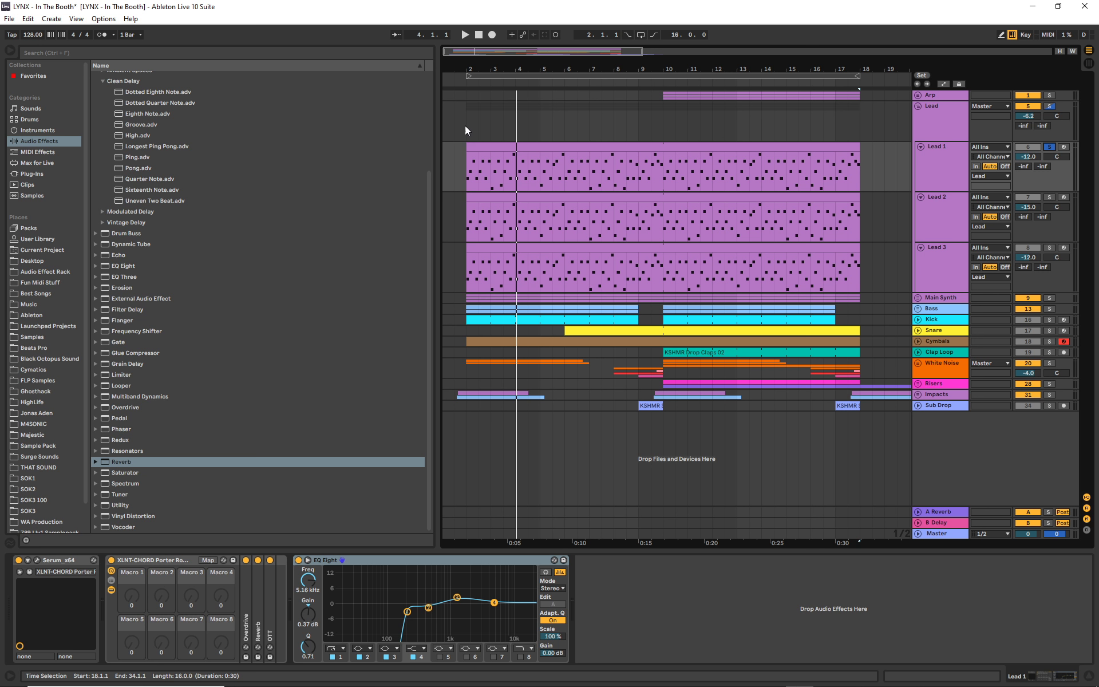
{"action": "left_click", "coordinate": [467, 83]}
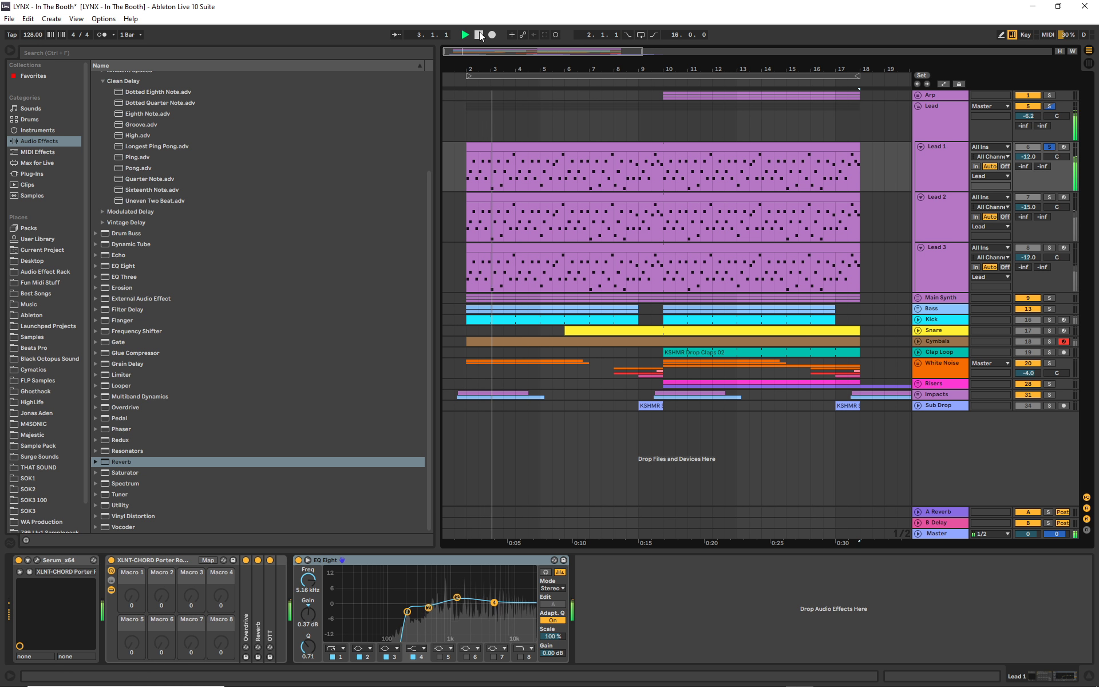
{"action": "key", "text": "space"}
- View the Lead group's effect chain and inspect its OTT settings, closing the plugin window after checking
{"action": "left_click", "coordinate": [927, 129]}
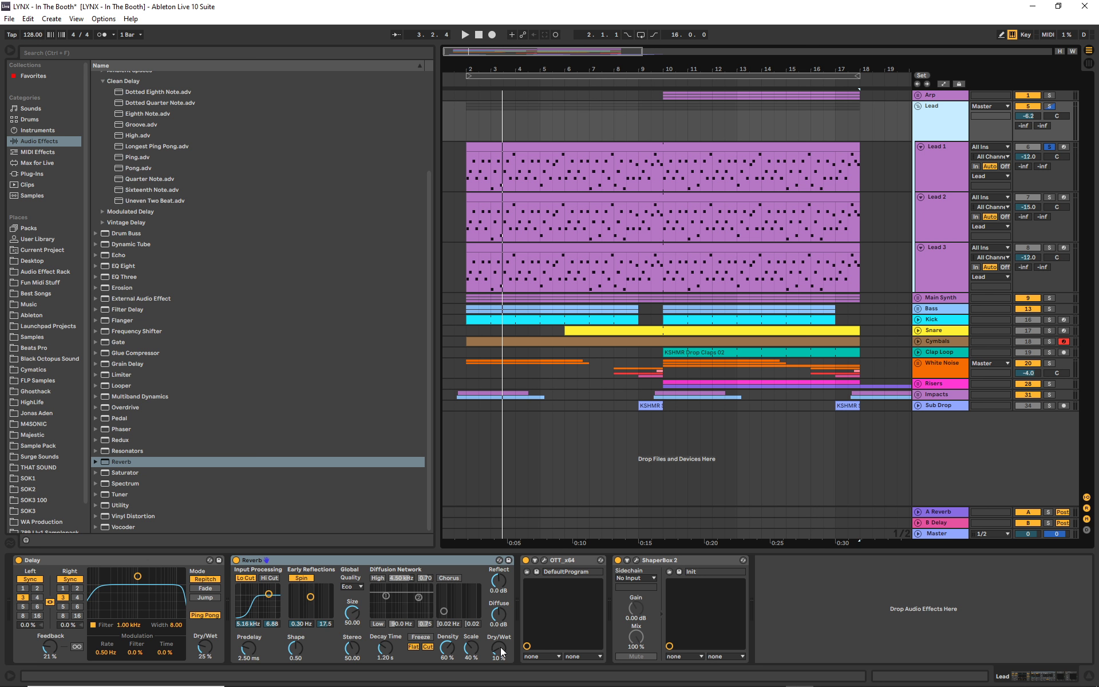
{"action": "left_click", "coordinate": [544, 560]}
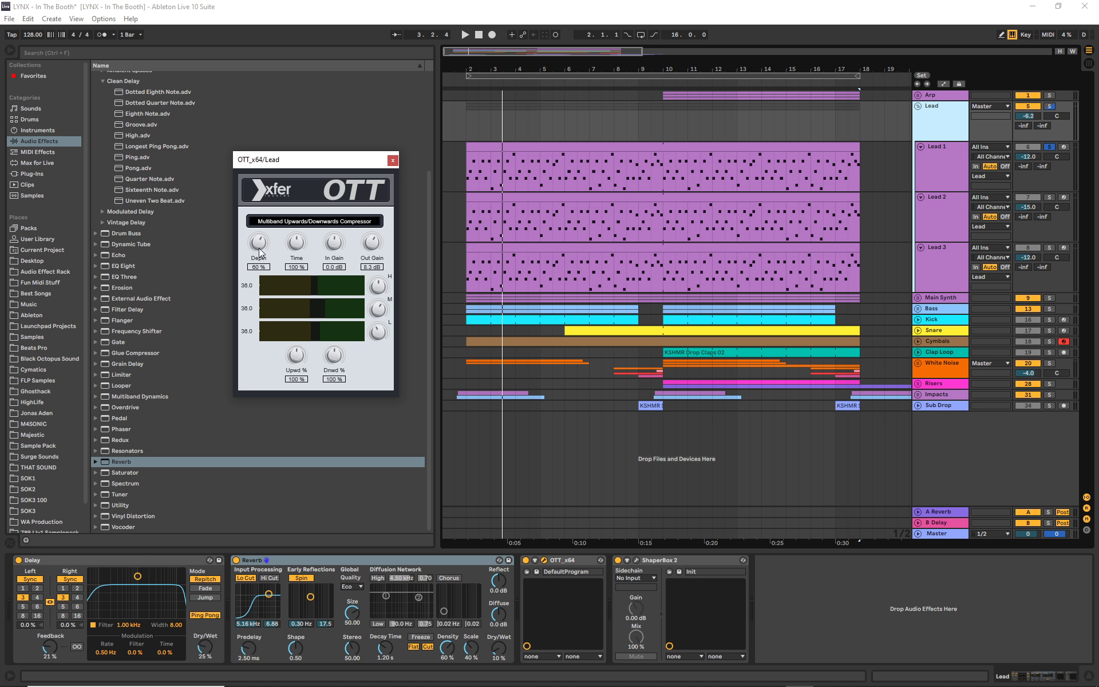
{"action": "left_click", "coordinate": [392, 161]}
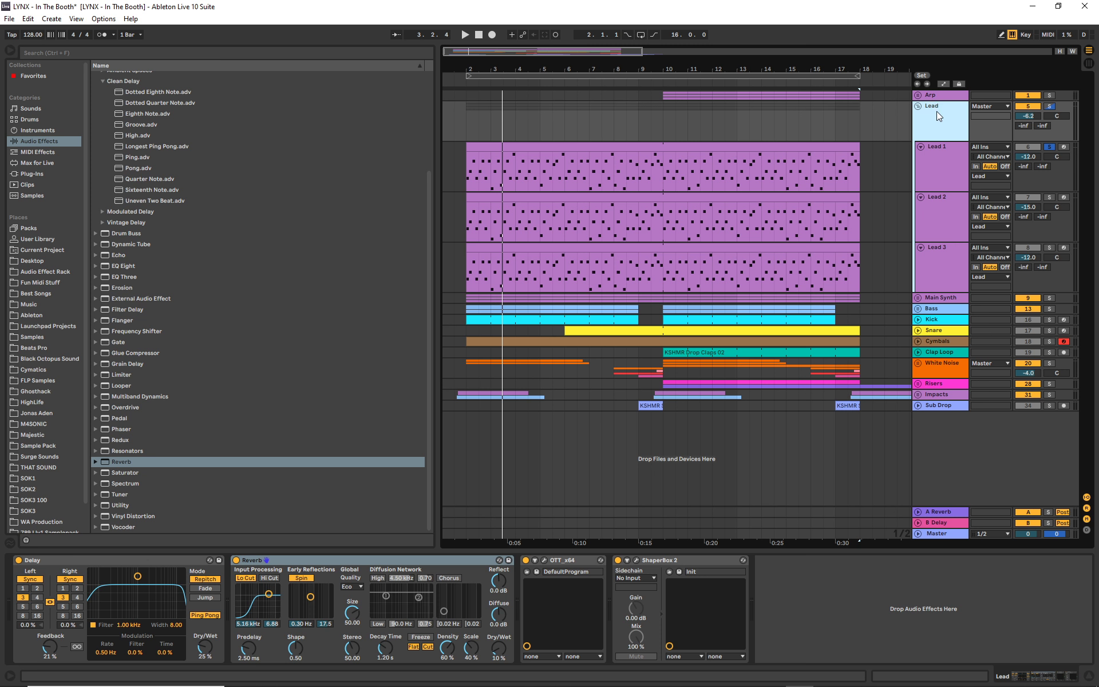
- Check the Main Synth group's track levels against the Lead group's, leaving both groups folded
{"action": "left_click", "coordinate": [919, 107]}
{"action": "left_click", "coordinate": [918, 107]}
{"action": "left_click", "coordinate": [921, 297]}
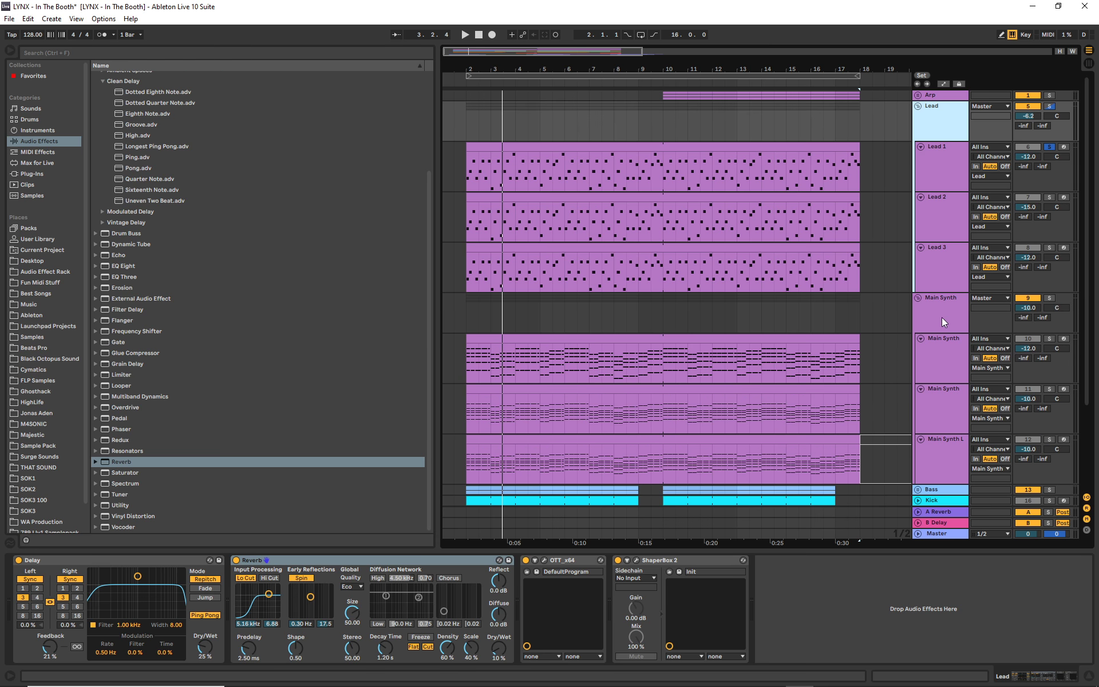
{"action": "left_click", "coordinate": [917, 298]}
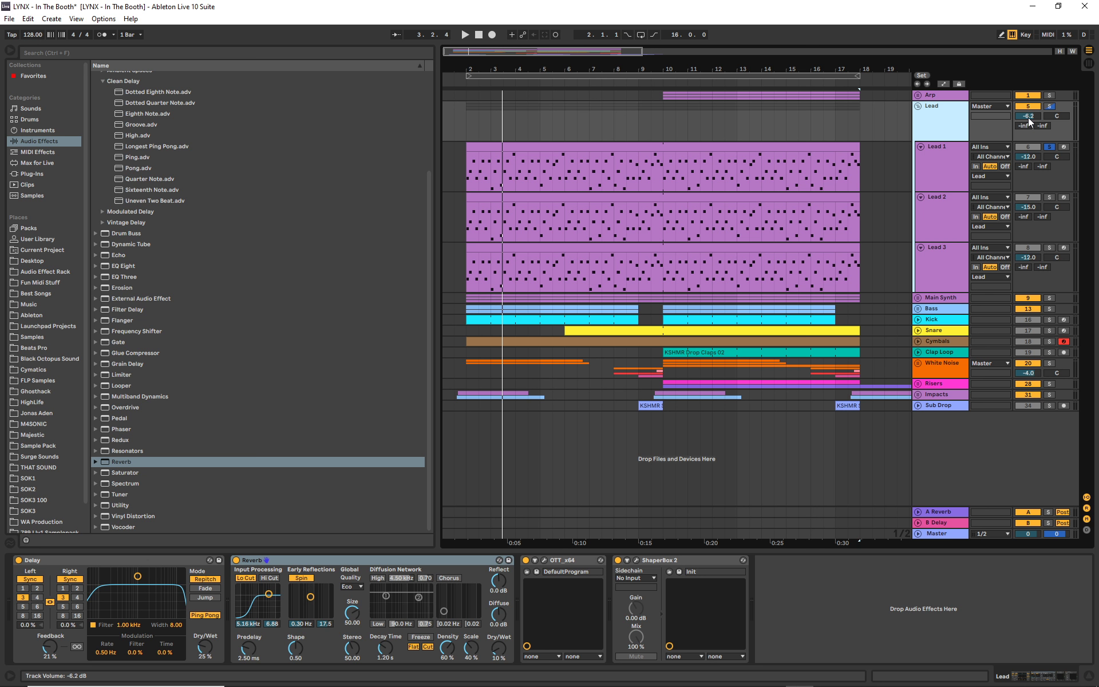
{"action": "left_click", "coordinate": [919, 107]}
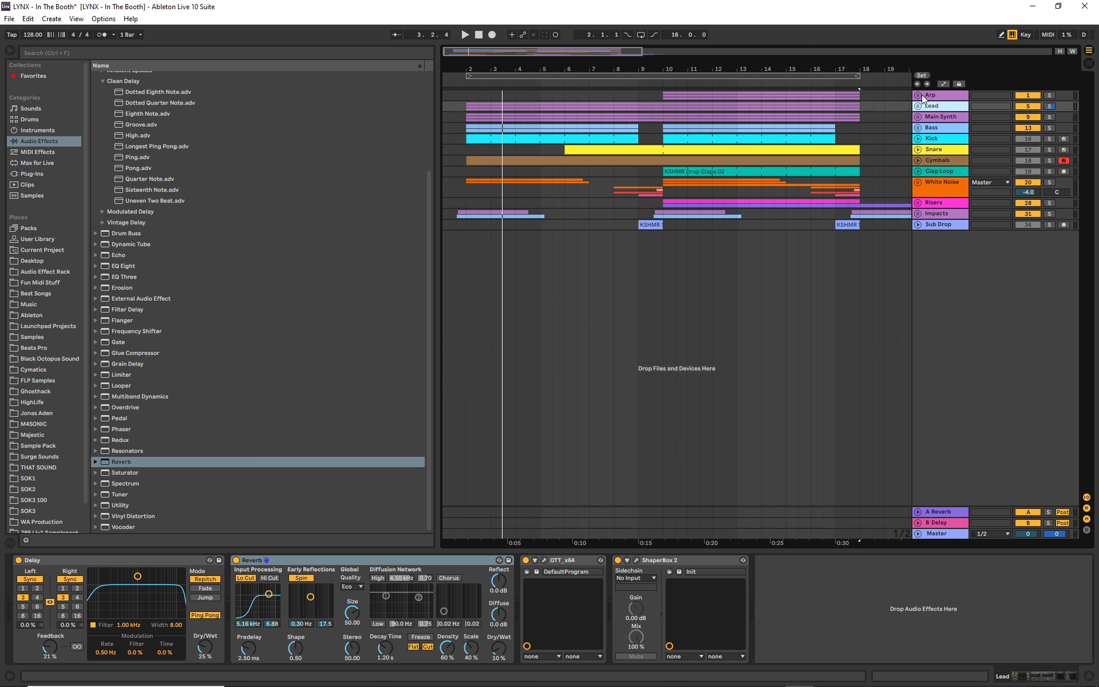
- Unfold the Arp group and view the devices on the group and on Arp 1, Arp 2 and Arp 3
{"action": "left_click", "coordinate": [920, 95]}
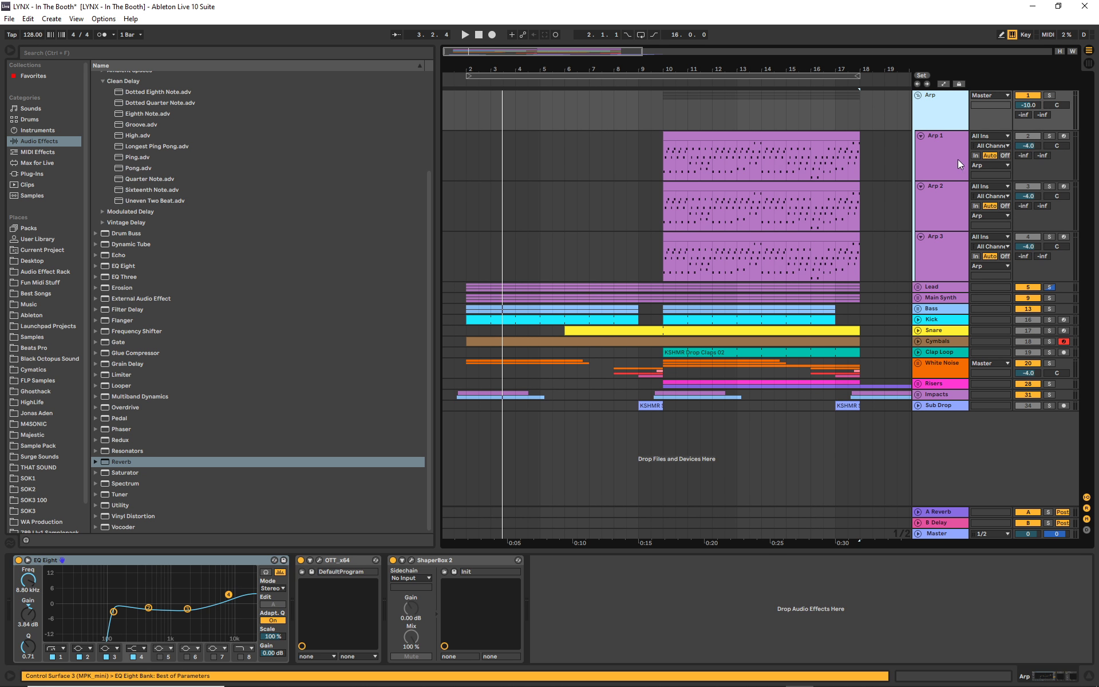
{"action": "left_click", "coordinate": [934, 158]}
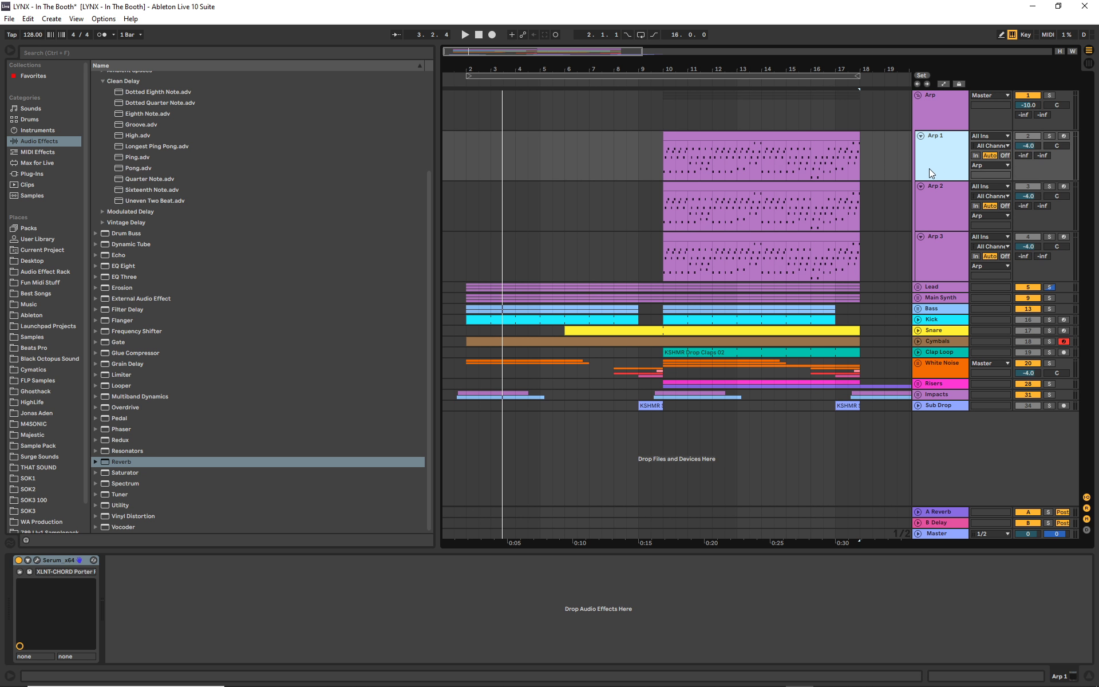
{"action": "left_click", "coordinate": [936, 198]}
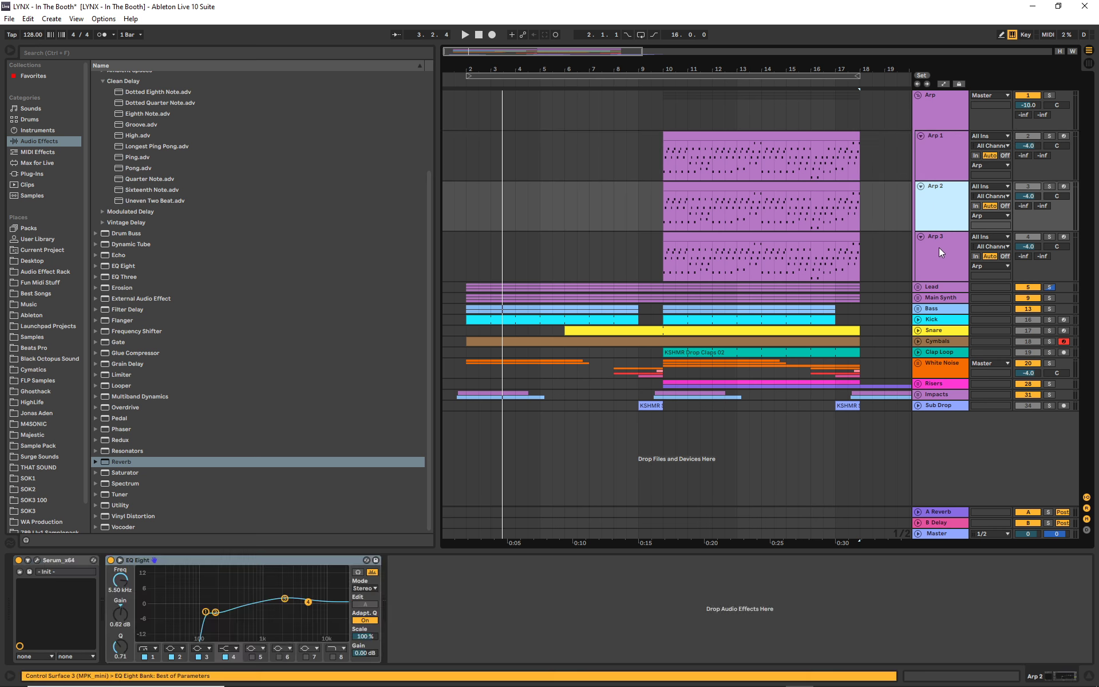
{"action": "left_click", "coordinate": [940, 252]}
- Move band 2 of the EQ Eight on Arp 2 to 220 Hz with a gain of -2.85 dB
{"action": "left_click", "coordinate": [950, 210]}
{"action": "left_click_drag", "start_coordinate": [214, 614], "coordinate": [222, 609]}
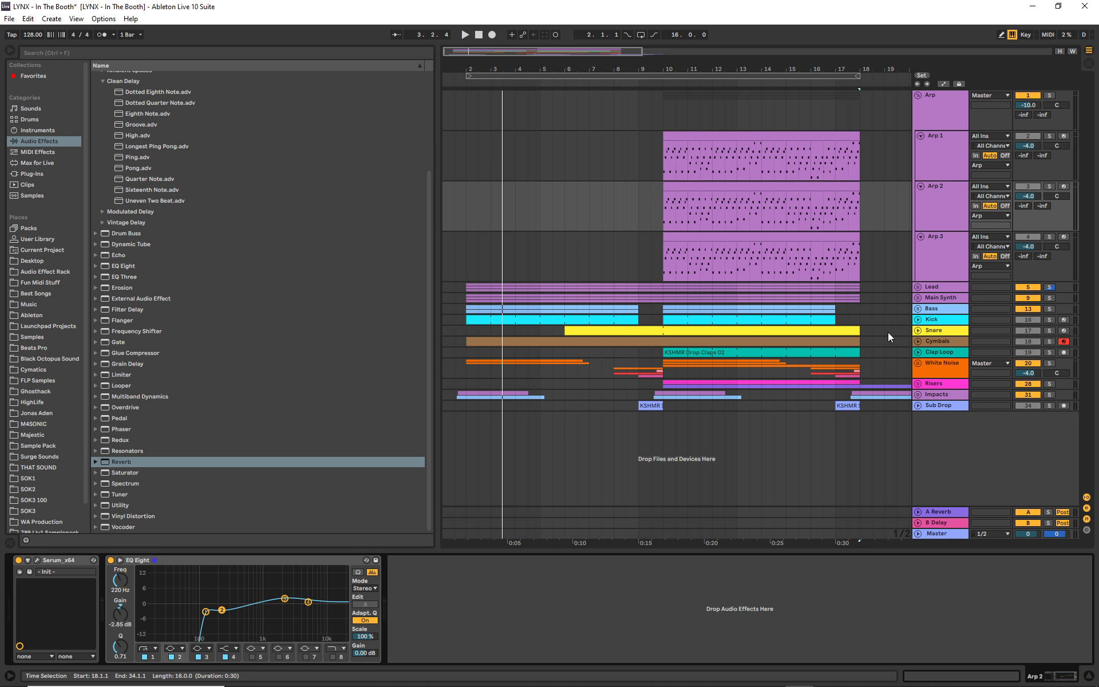
{"action": "left_click", "coordinate": [944, 194]}
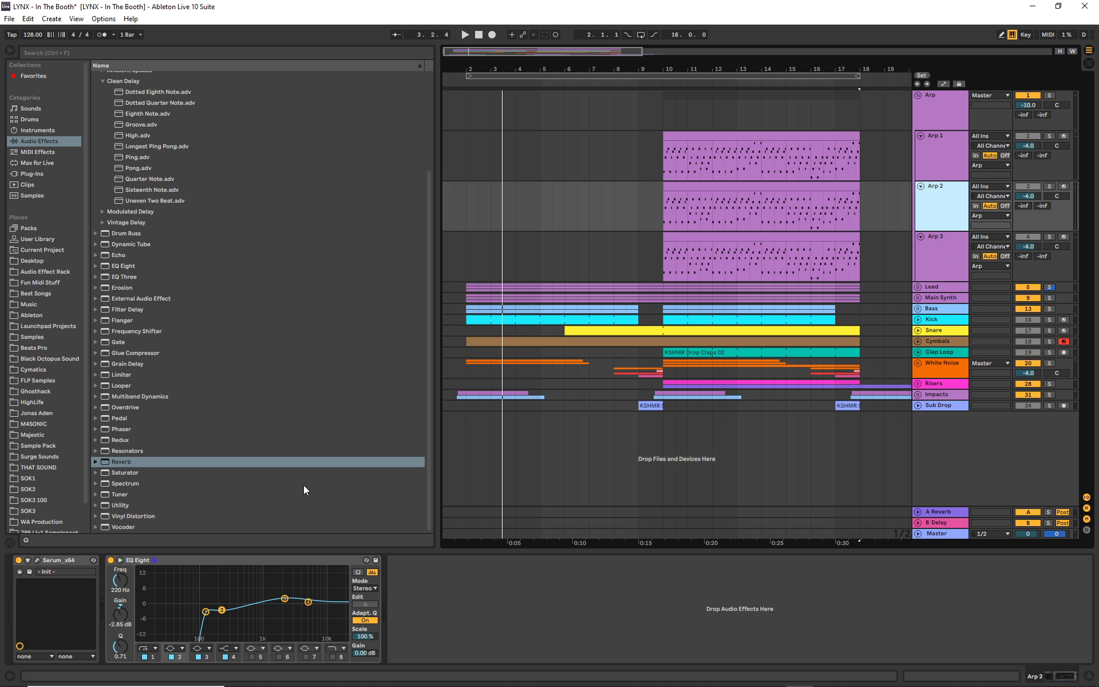
- View Arp 3's devices again, and open Arp 2's Serum patch to examine its oscillators and effects page
{"action": "left_click", "coordinate": [942, 261]}
{"action": "left_click", "coordinate": [935, 214]}
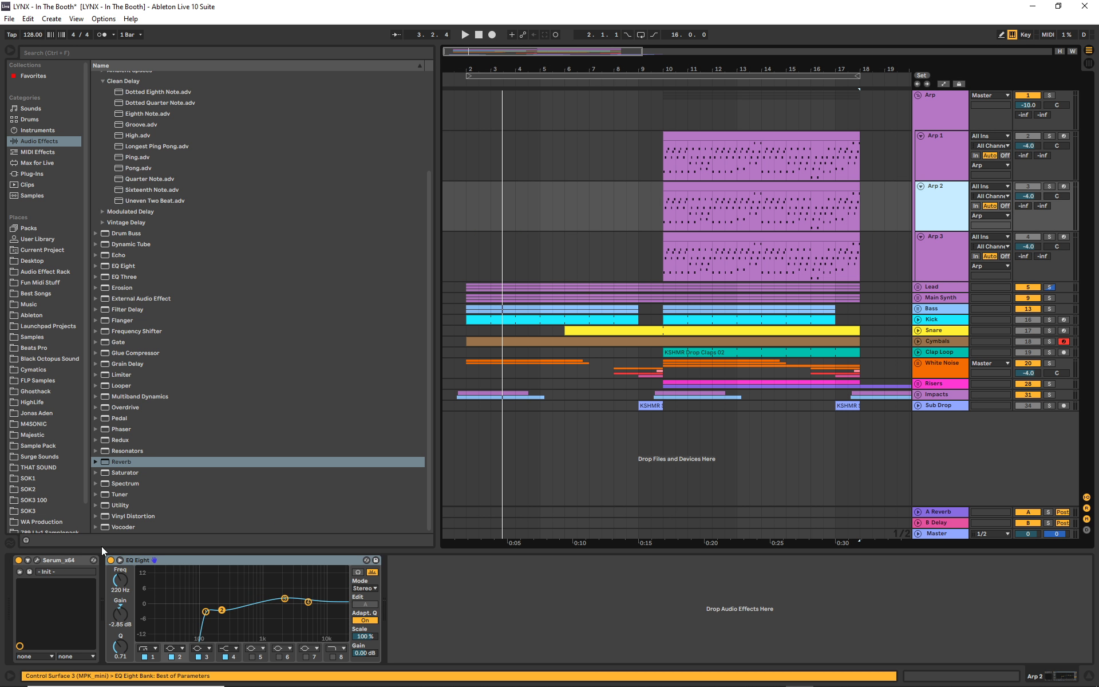
{"action": "left_click", "coordinate": [36, 561]}
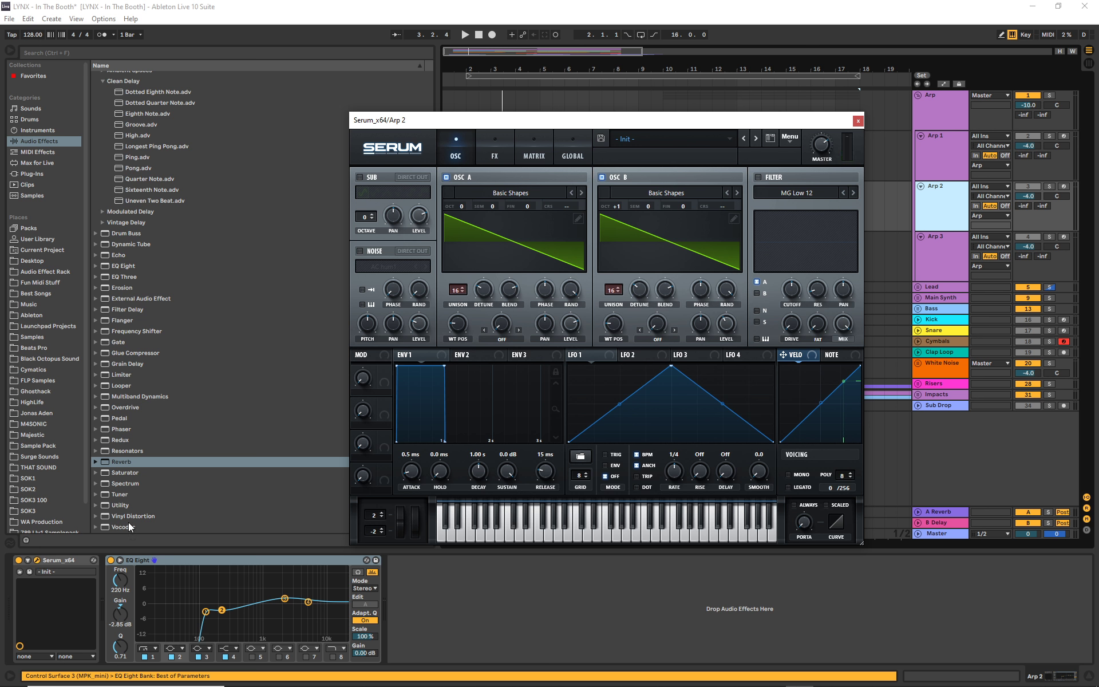
{"action": "left_click", "coordinate": [496, 141]}
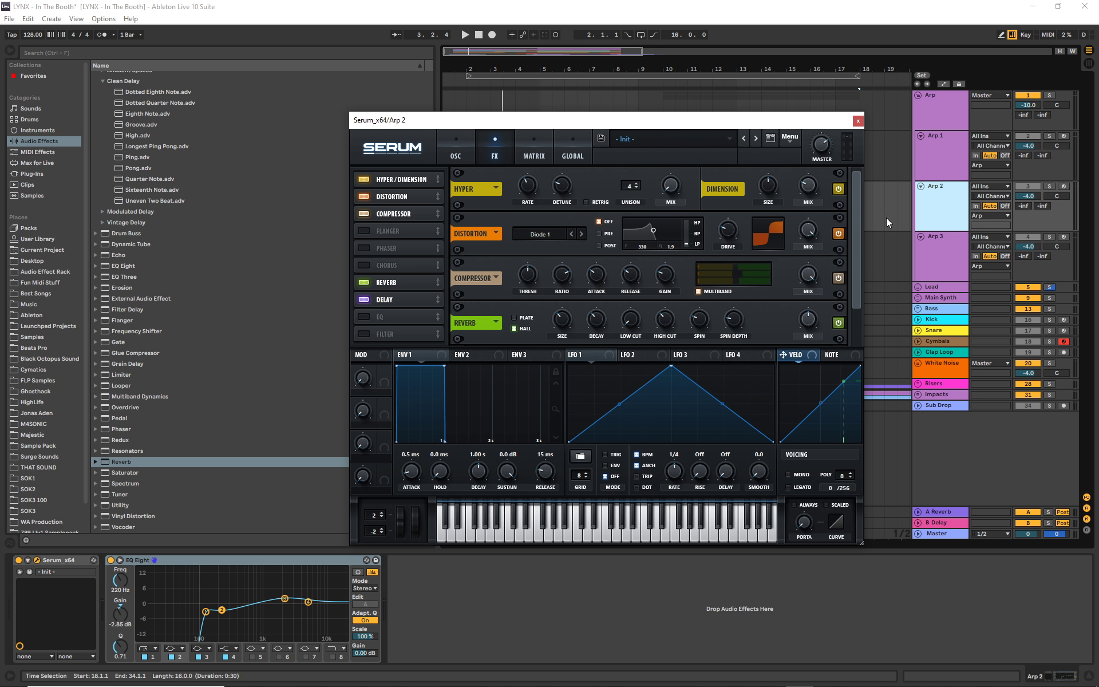
- Solo Arp 2 and switch off the Reverb and Delay effects in its Serum patch
{"action": "mouse_move", "coordinate": [855, 216]}
{"action": "left_mouse_down"}
{"action": "mouse_move", "coordinate": [854, 245]}
{"action": "mouse_move", "coordinate": [861, 204]}
{"action": "left_mouse_up"}
{"action": "scroll", "coordinate": [855, 226], "scroll_direction": "down", "scroll_amount": 2}
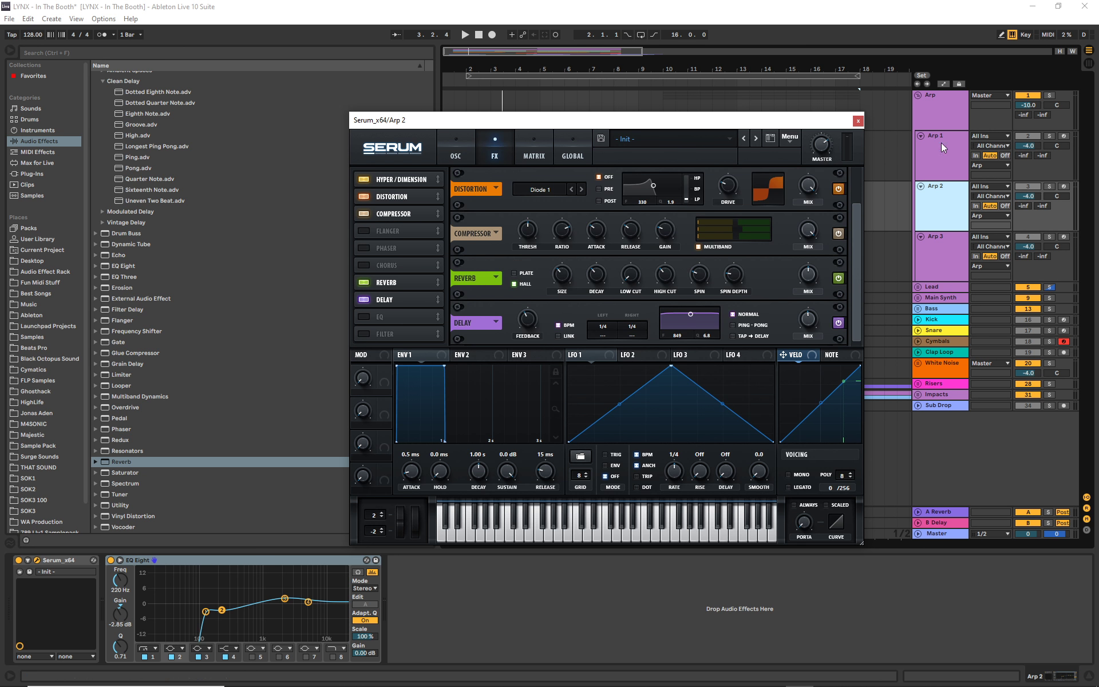
{"action": "left_click", "coordinate": [1050, 187]}
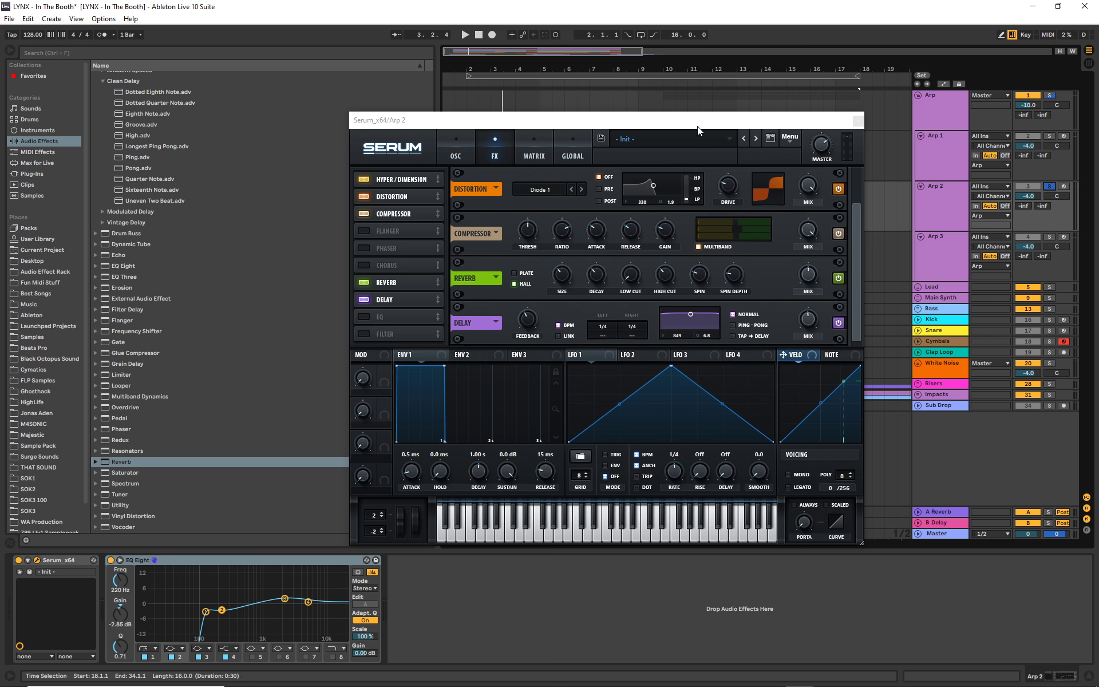
{"action": "left_click_drag", "start_coordinate": [697, 122], "coordinate": [541, 202]}
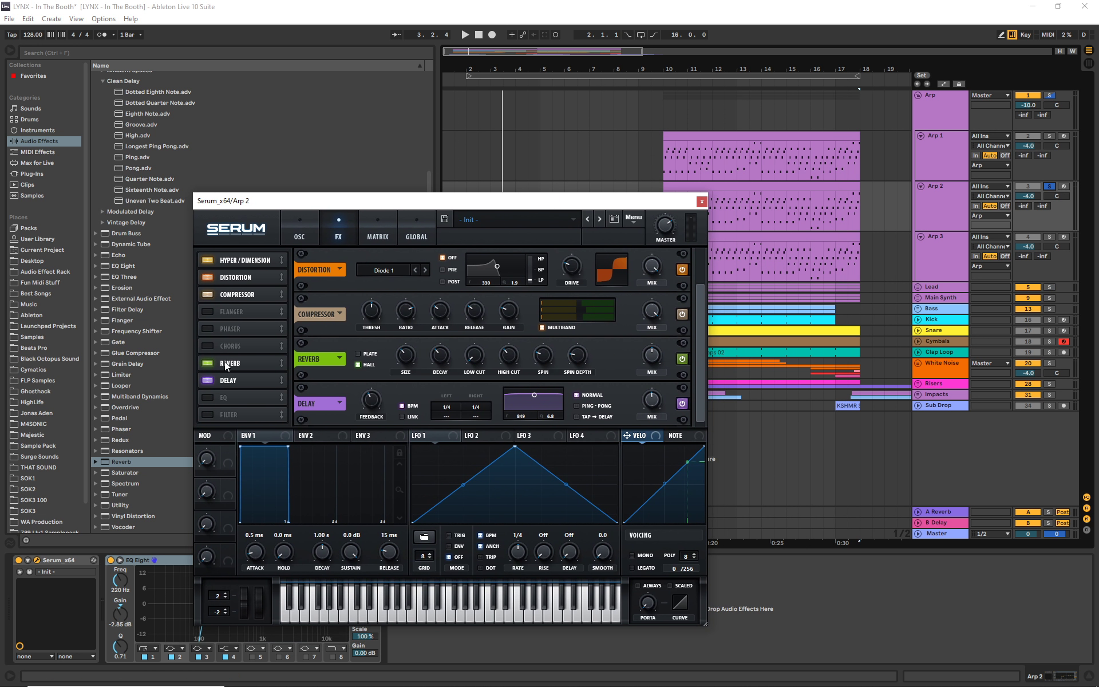
{"action": "left_click", "coordinate": [207, 363]}
{"action": "left_click", "coordinate": [207, 380]}
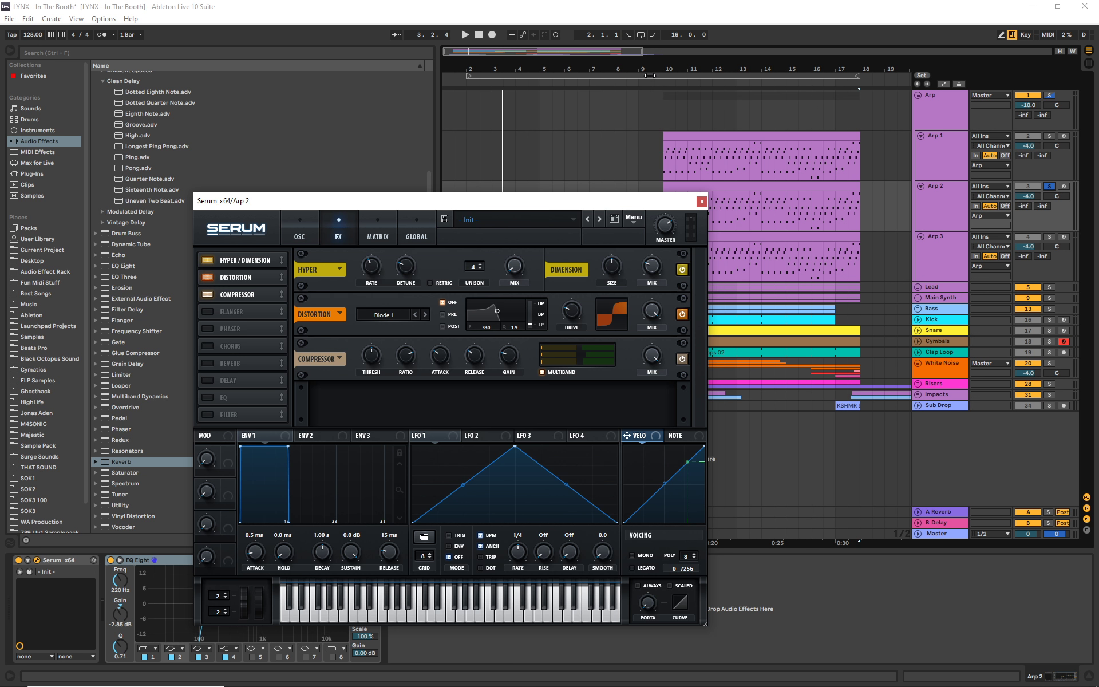
- Play Arp 2 while switching its Serum Reverb and Delay back on, closing the patch and stopping playback
{"action": "key", "text": "space"}
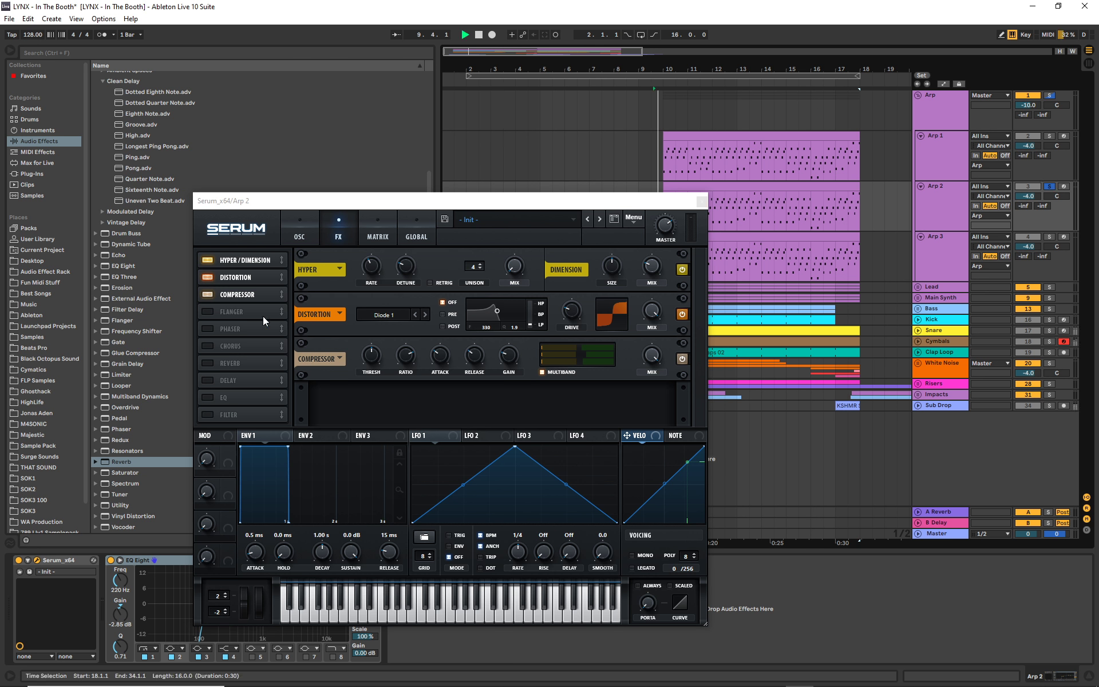
{"action": "left_click", "coordinate": [208, 362]}
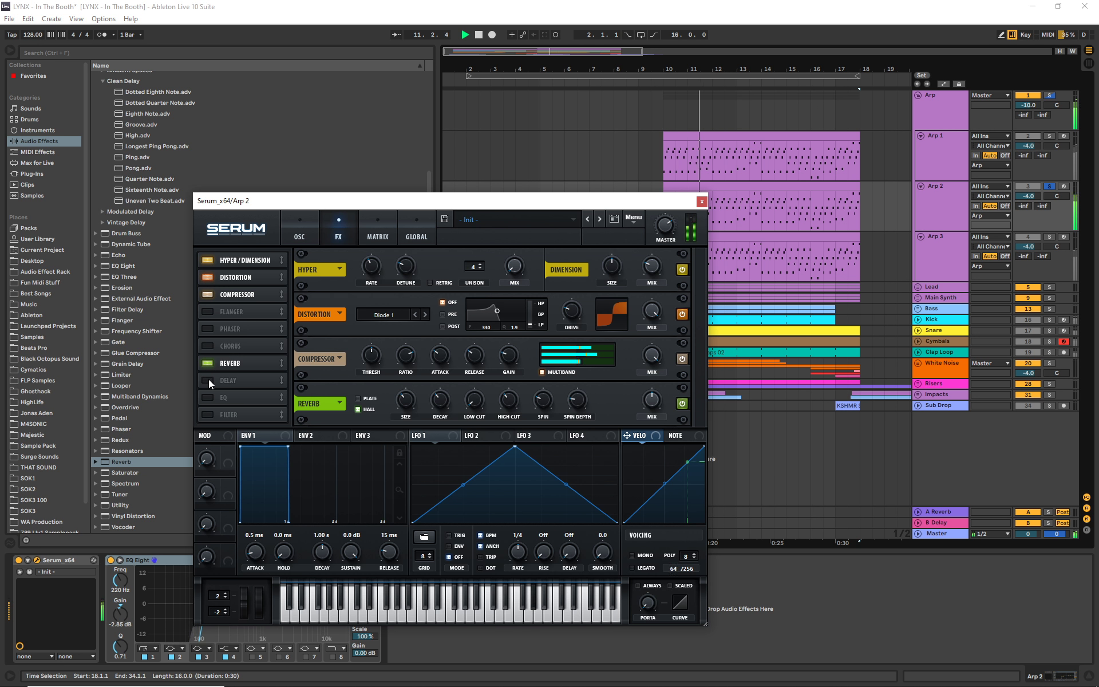
{"action": "left_click", "coordinate": [207, 380]}
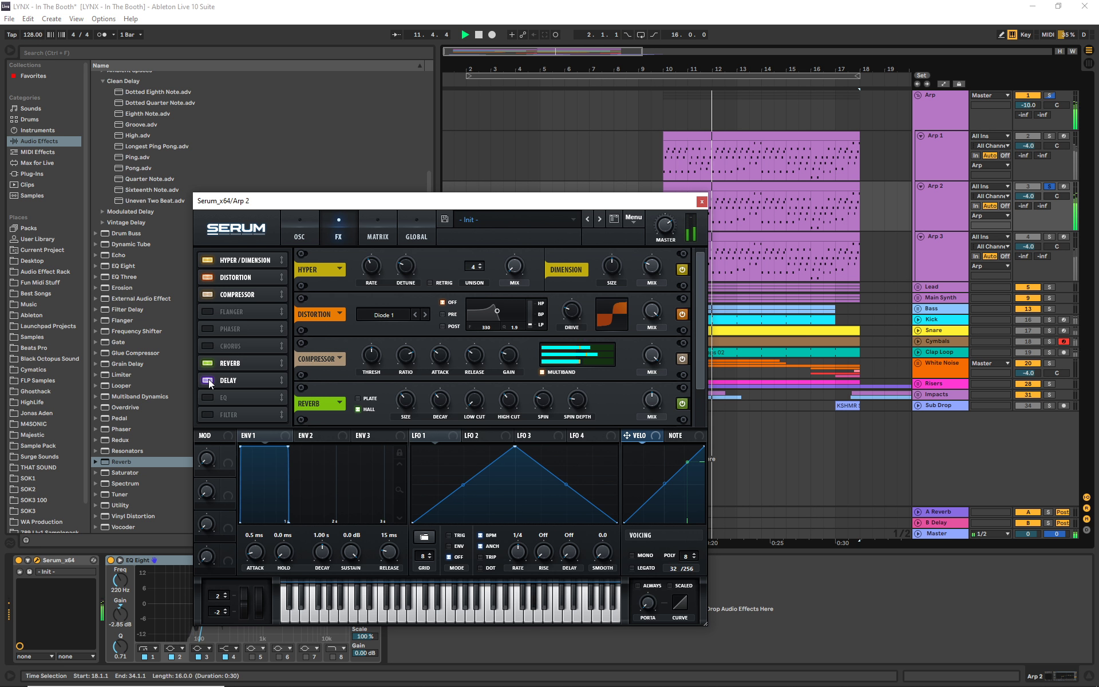
{"action": "left_click", "coordinate": [702, 202]}
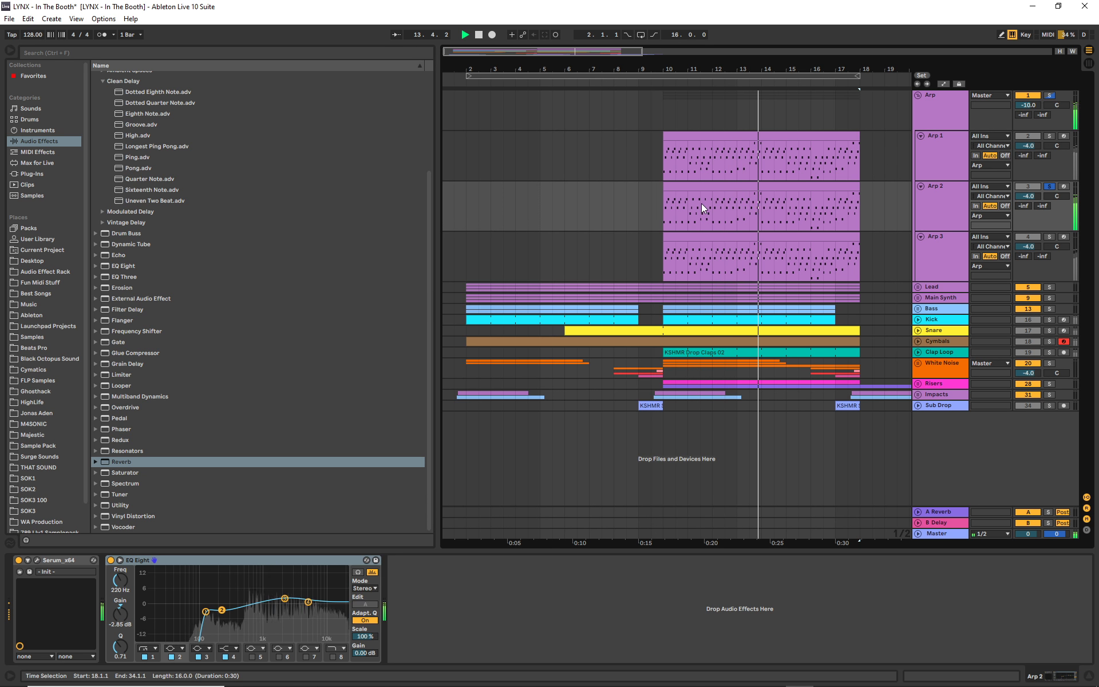
{"action": "left_click", "coordinate": [480, 36]}
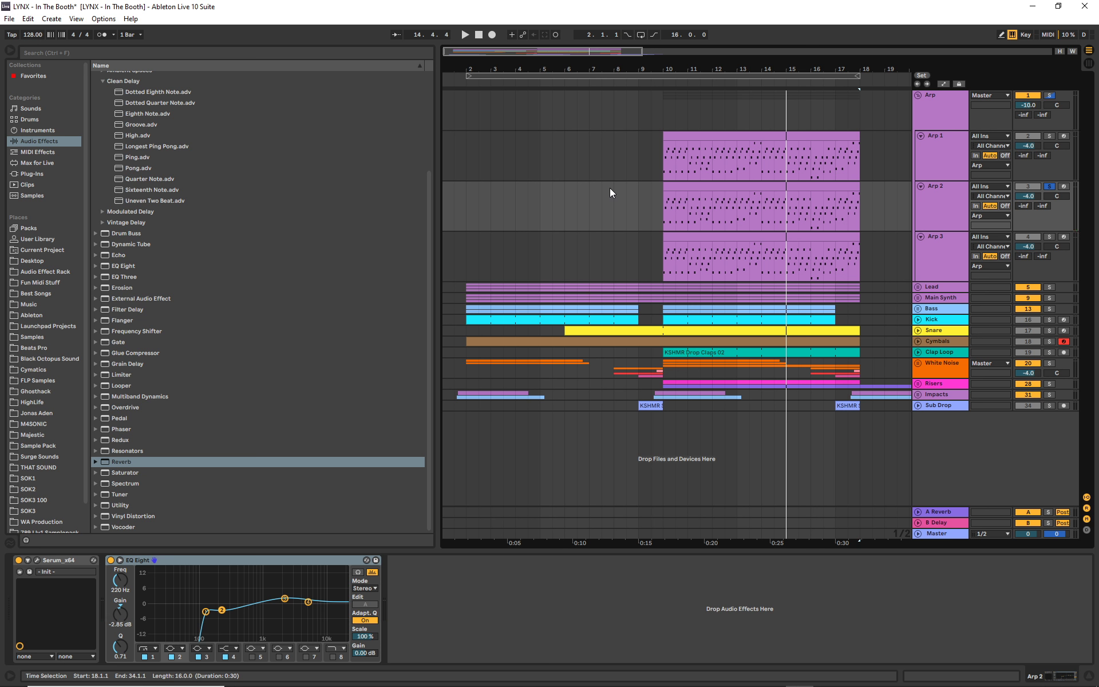
- Solo Arp 3 and audition it from the start of its clip at bar 10
{"action": "left_click", "coordinate": [945, 243]}
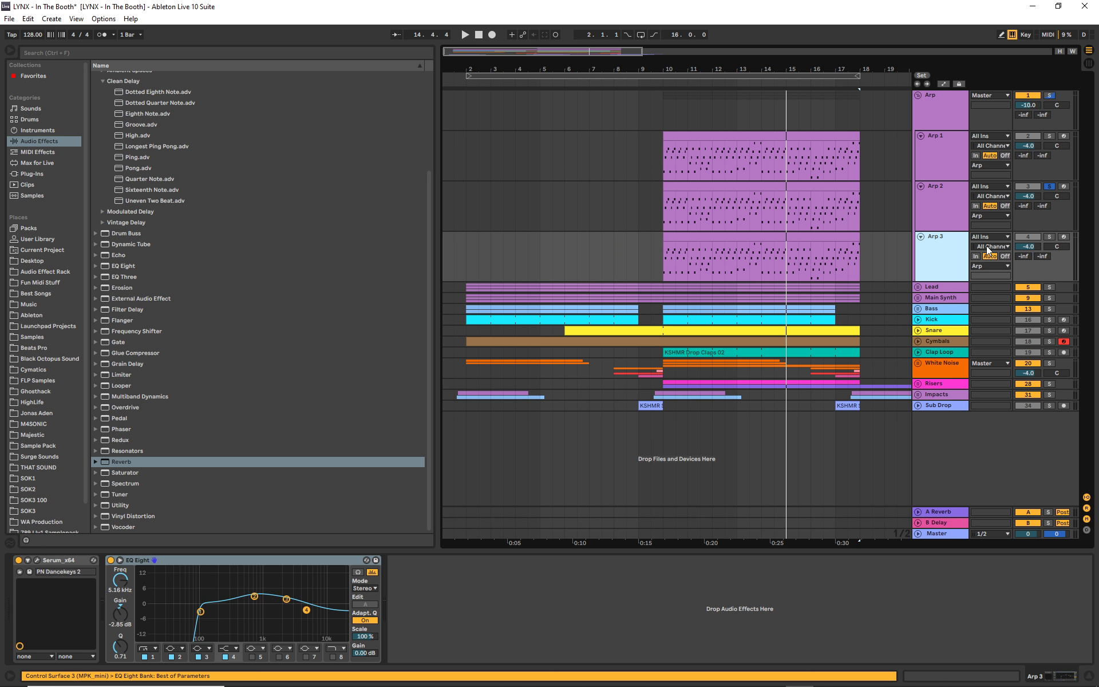
{"action": "left_click", "coordinate": [1049, 237]}
{"action": "left_click", "coordinate": [659, 81]}
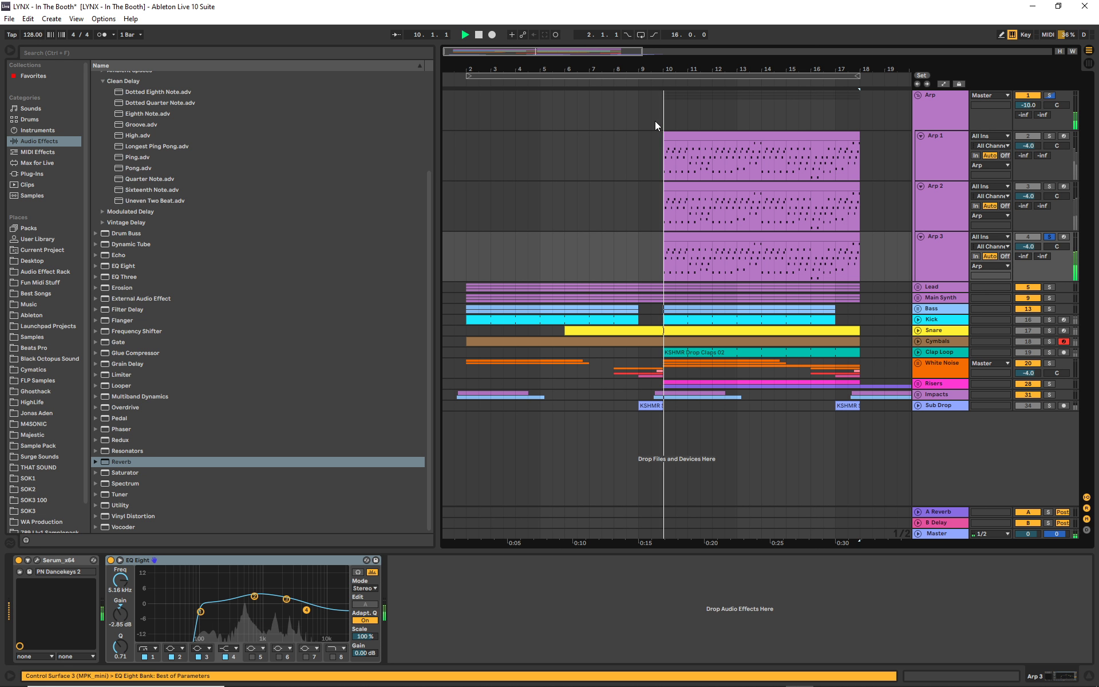
{"action": "left_click", "coordinate": [479, 36]}
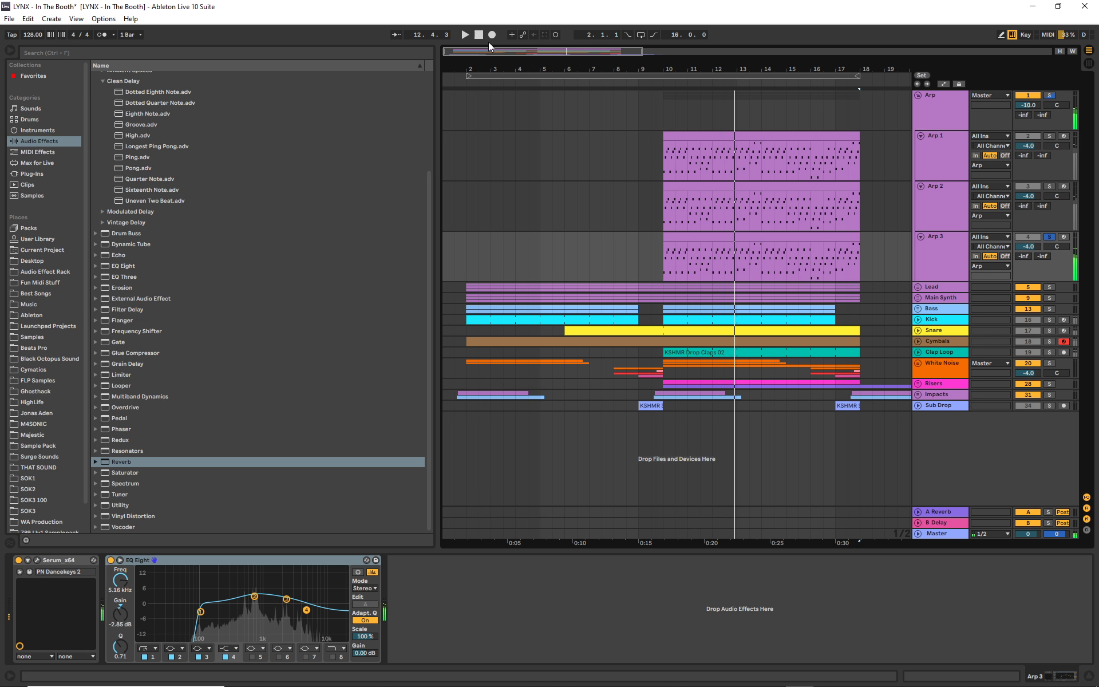
- Solo Arp 1 and audition it from the start of its clip at bar 10
{"action": "left_click", "coordinate": [944, 146]}
{"action": "left_click", "coordinate": [1050, 137]}
{"action": "left_click", "coordinate": [933, 150]}
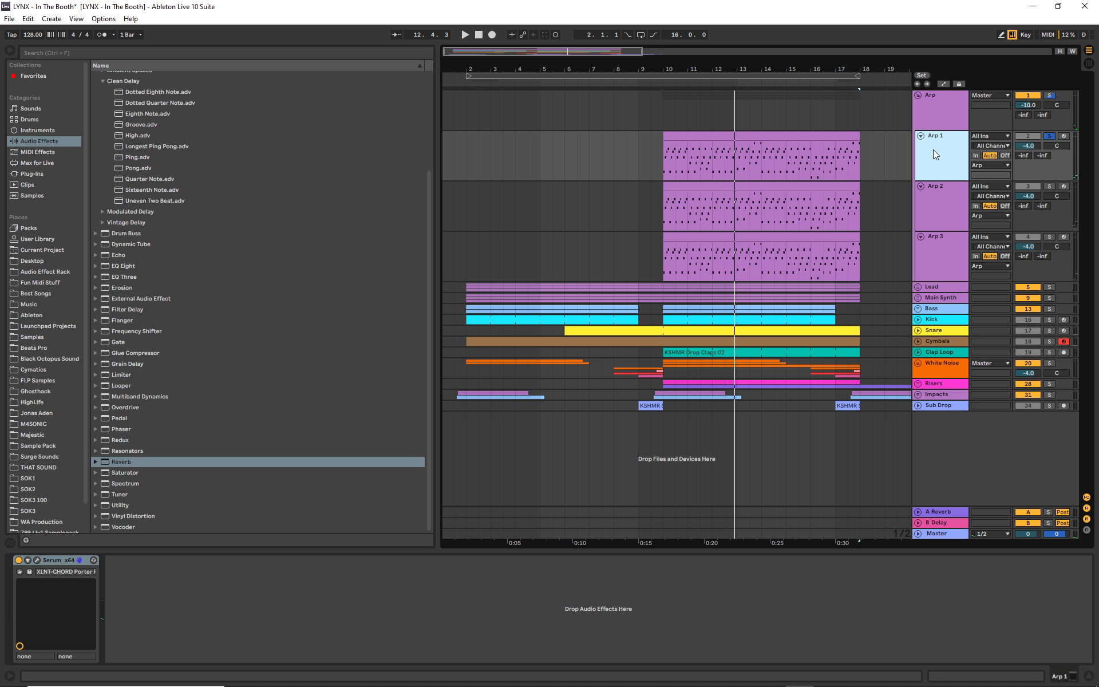
{"action": "left_click", "coordinate": [661, 82]}
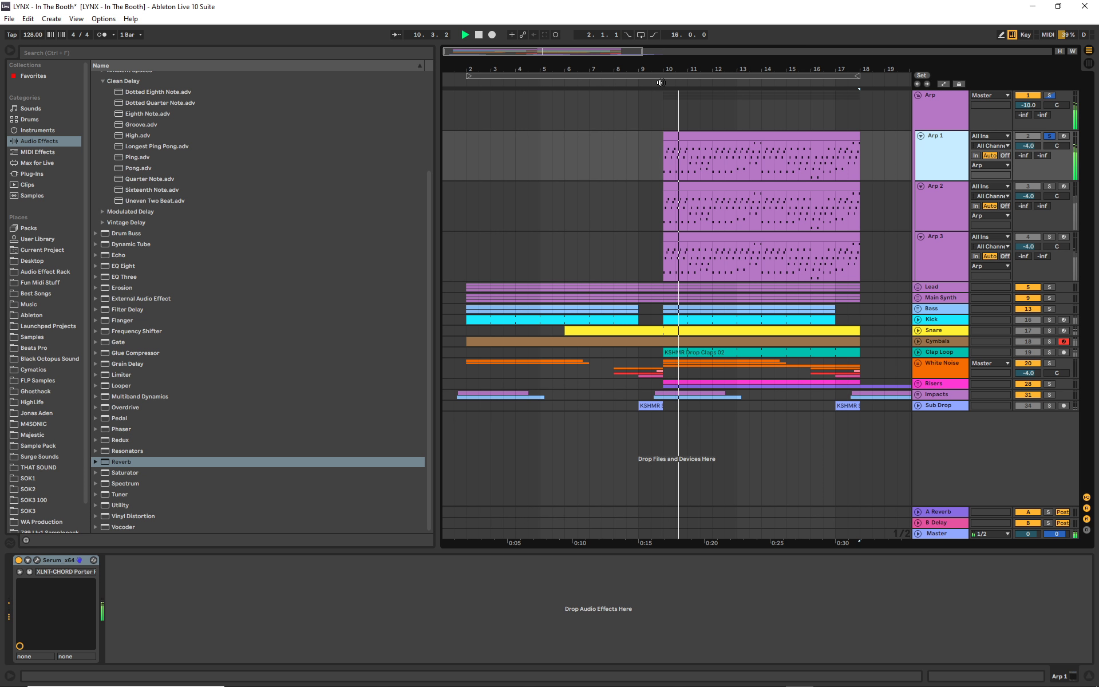
{"action": "key", "text": "space"}
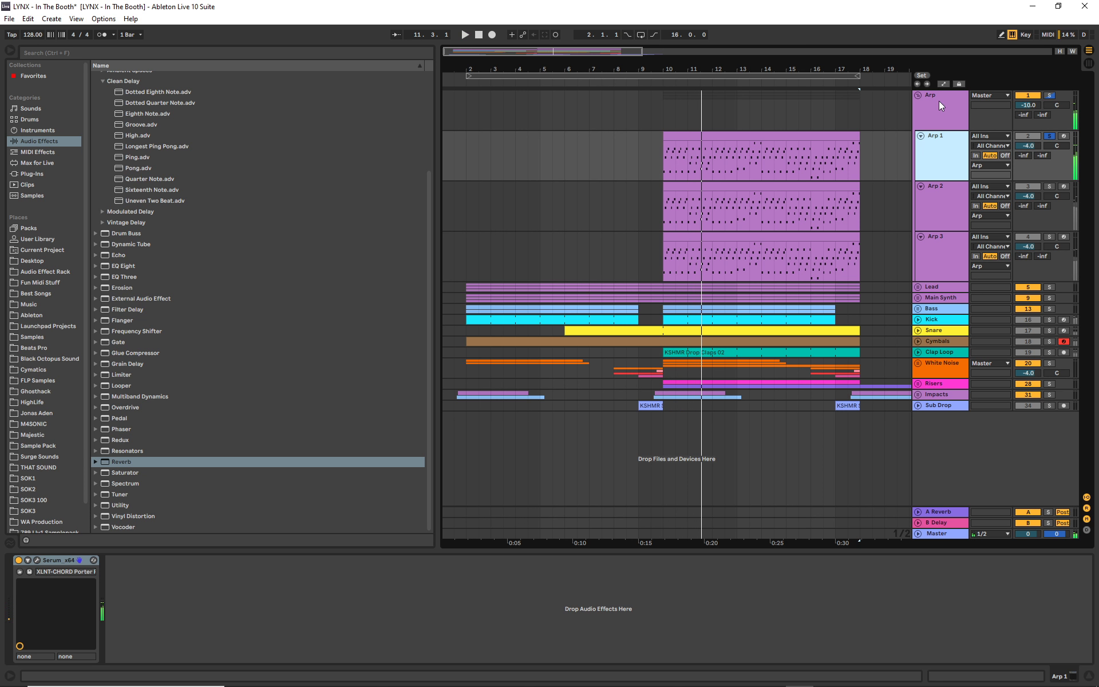
- View the effects on the Arp group and open its OTT compressor to examine the settings
{"action": "left_click", "coordinate": [920, 108]}
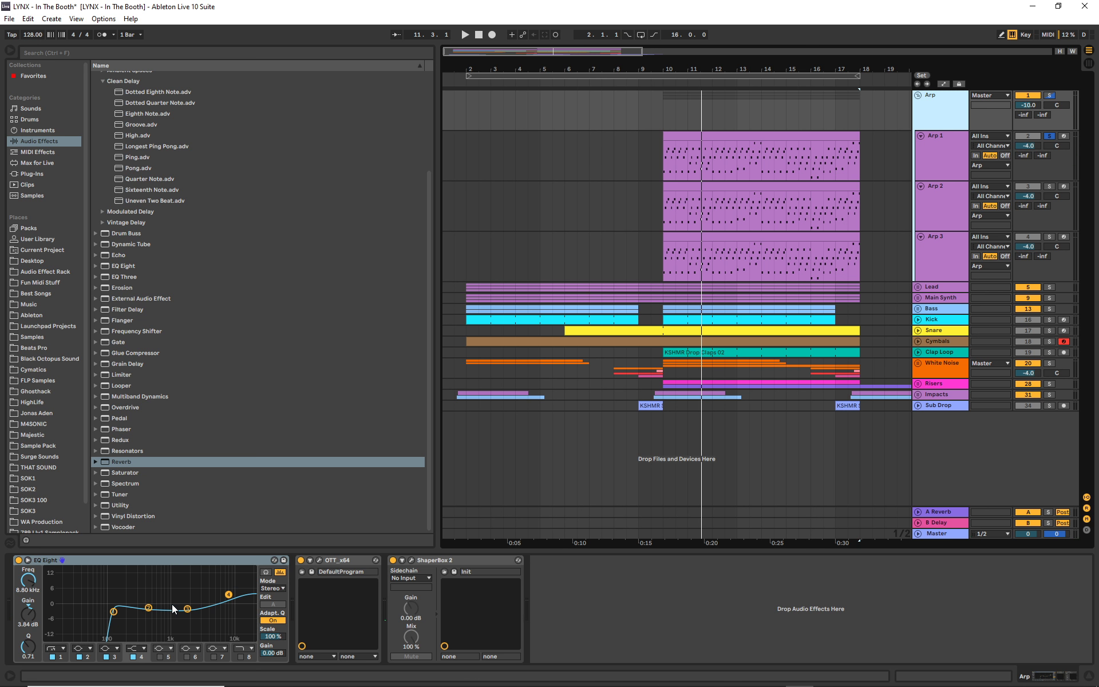
{"action": "left_click", "coordinate": [319, 560]}
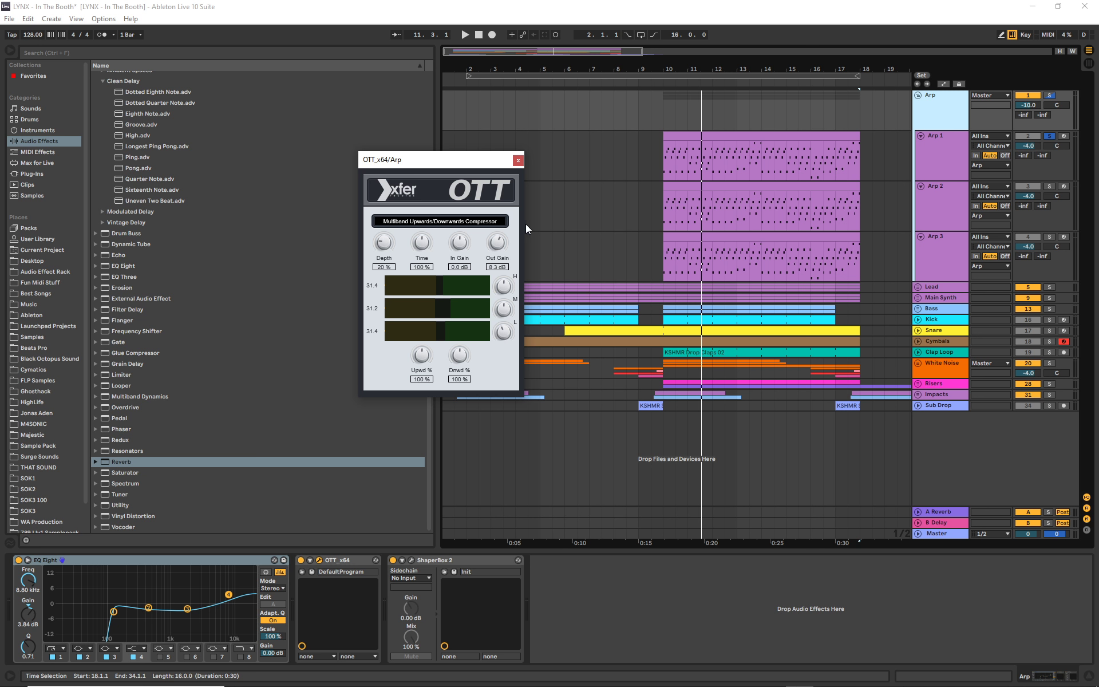
{"action": "left_click", "coordinate": [517, 161]}
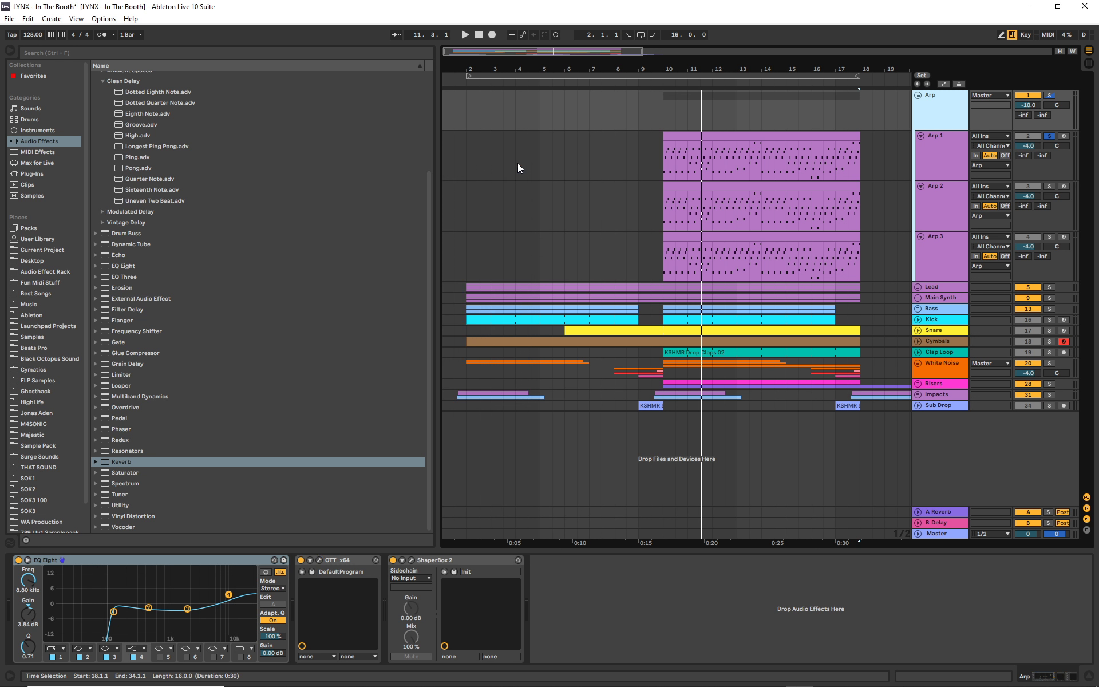
- Fold the Arp group and clear its solo so the whole arrangement is active
{"action": "left_click", "coordinate": [1050, 96]}
{"action": "left_click", "coordinate": [921, 96]}
{"action": "left_click", "coordinate": [919, 95]}
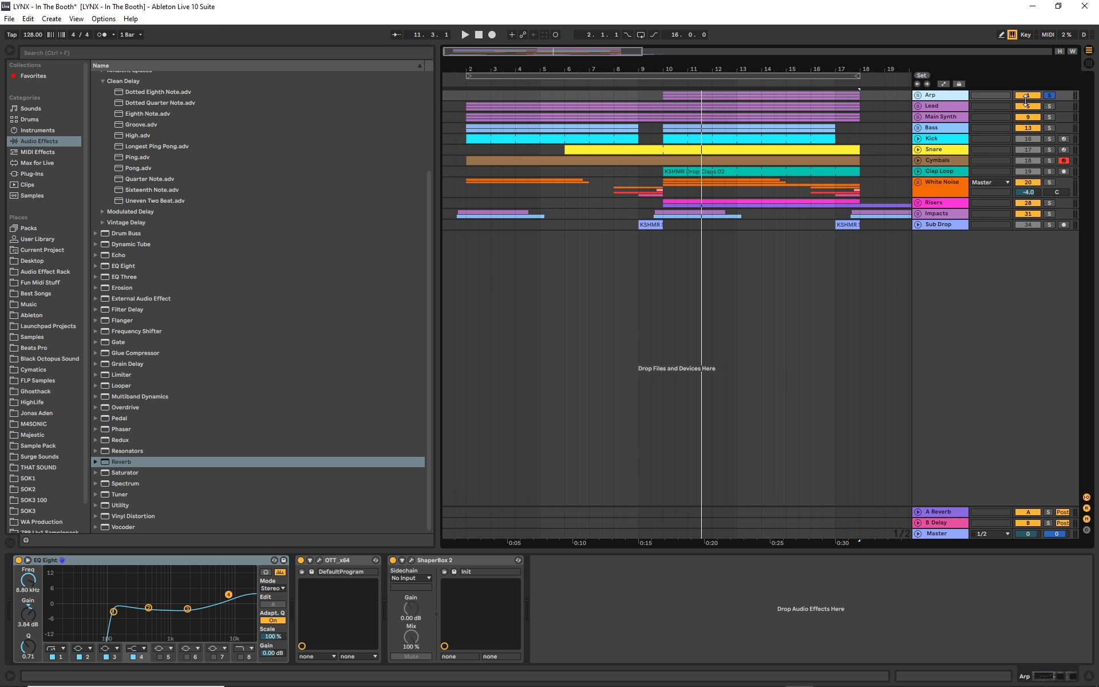
{"action": "left_click", "coordinate": [1049, 96]}
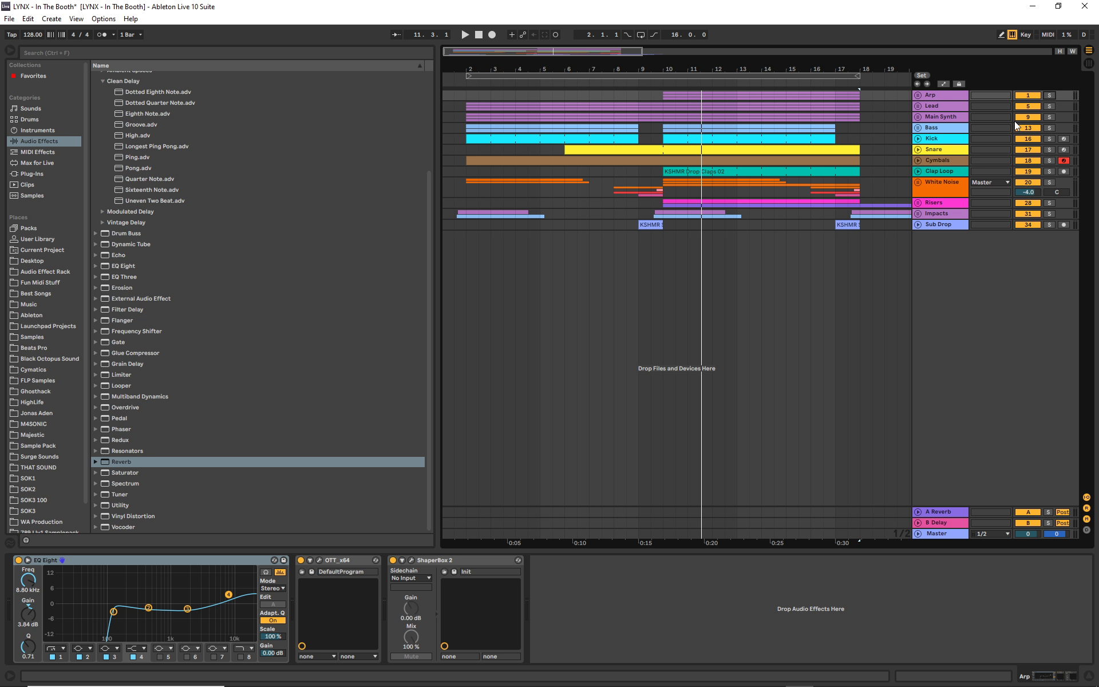
- Unfold the Bass group and view the devices on the group, Mid Bass and Sub Bass
{"action": "left_click", "coordinate": [919, 128]}
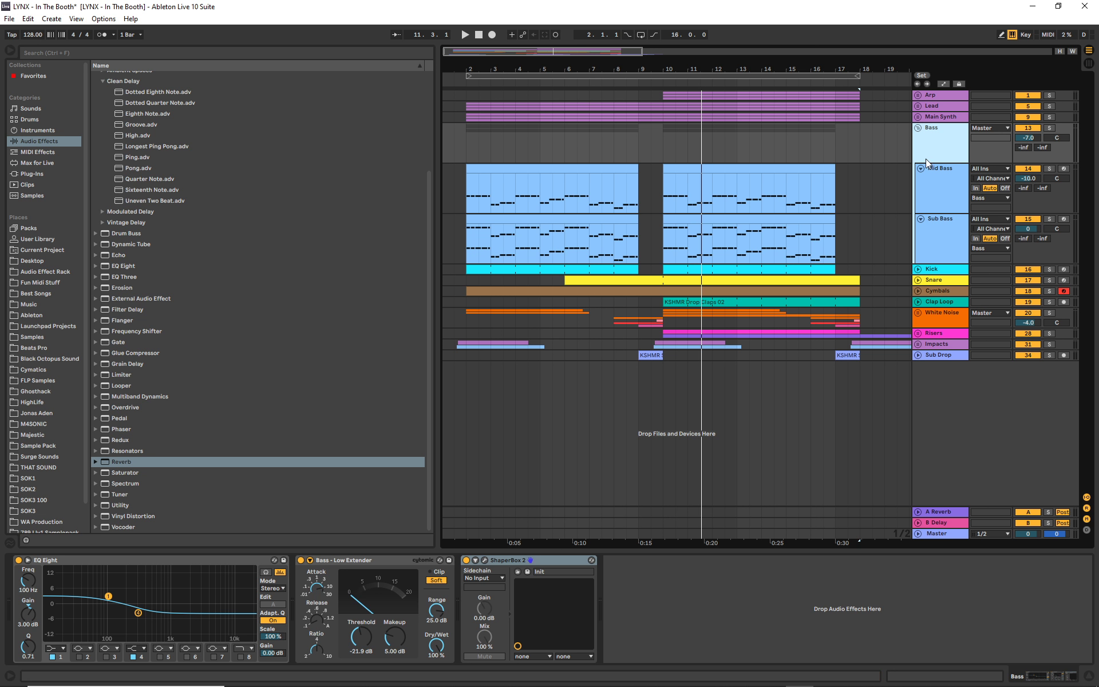
{"action": "left_click", "coordinate": [943, 188]}
{"action": "left_click", "coordinate": [949, 243]}
{"action": "left_click", "coordinate": [949, 191]}
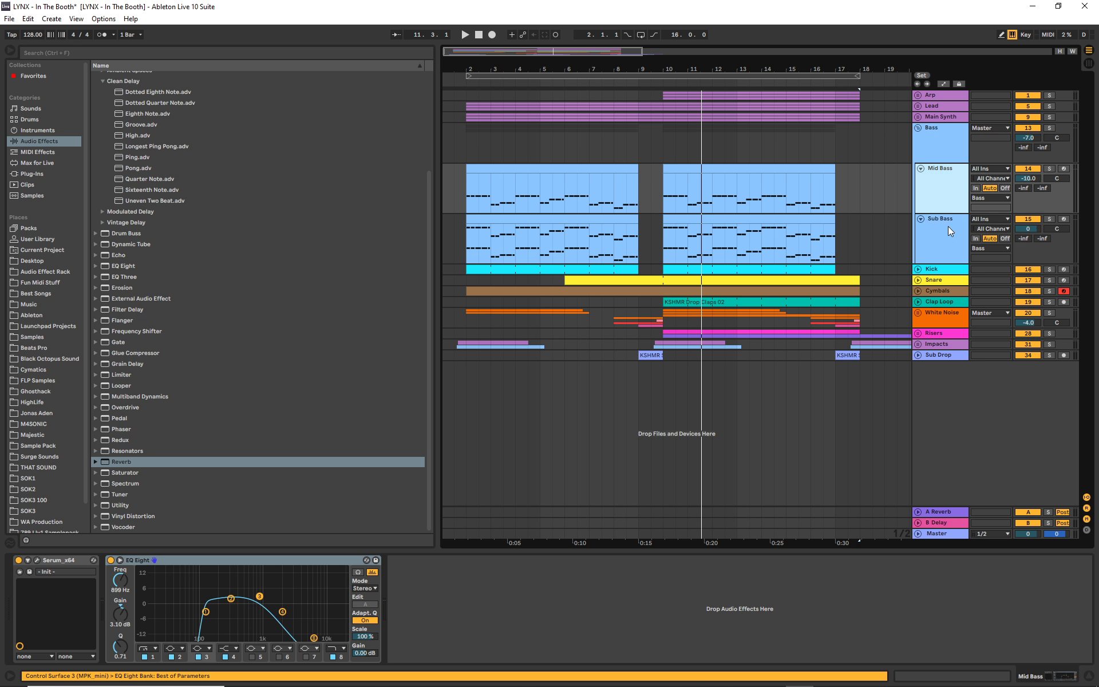
- Solo the Sub Bass track, view its EQ Eight, and audition it from bar 2
{"action": "left_click", "coordinate": [948, 225]}
{"action": "left_click", "coordinate": [1048, 219]}
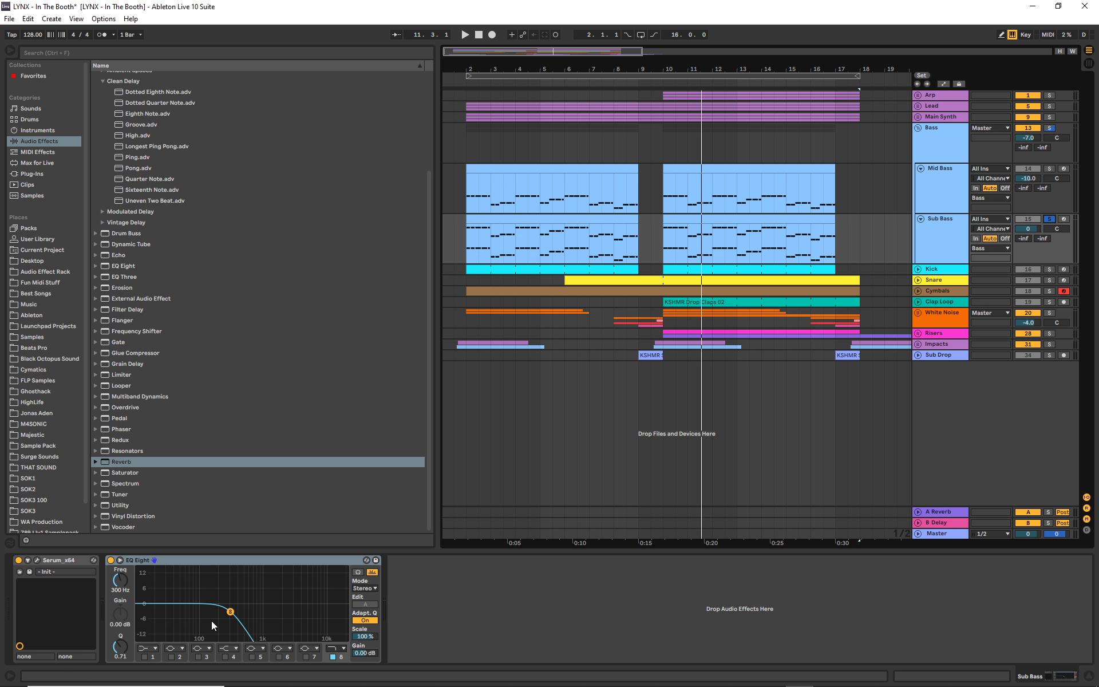
{"action": "left_click", "coordinate": [464, 83]}
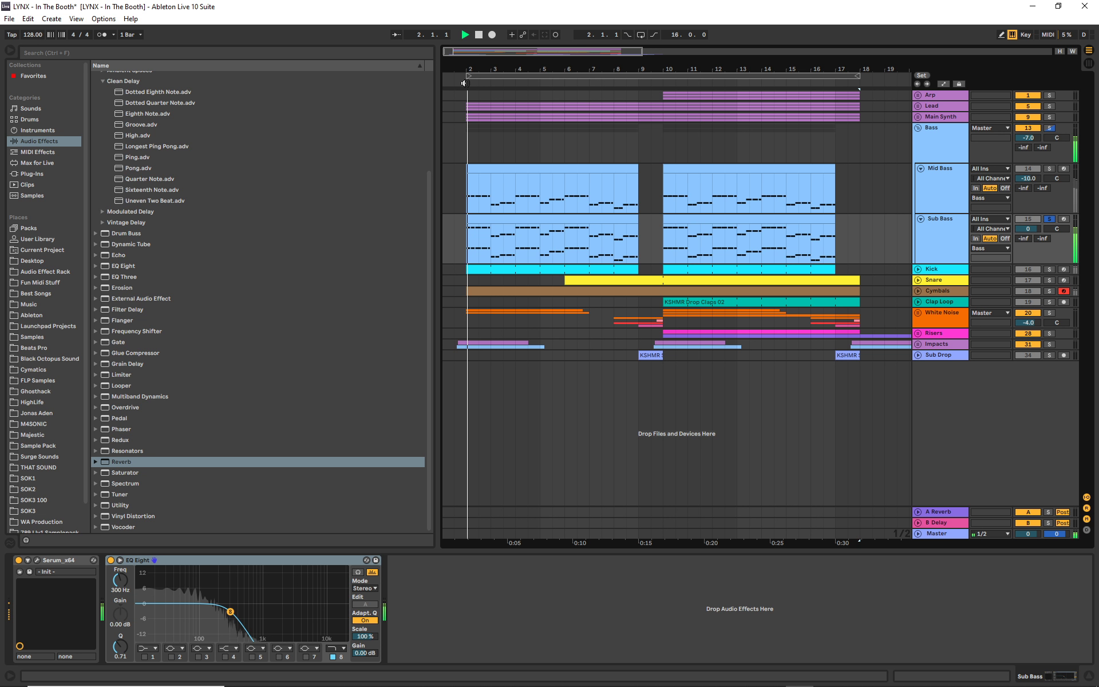
{"action": "left_click", "coordinate": [480, 34]}
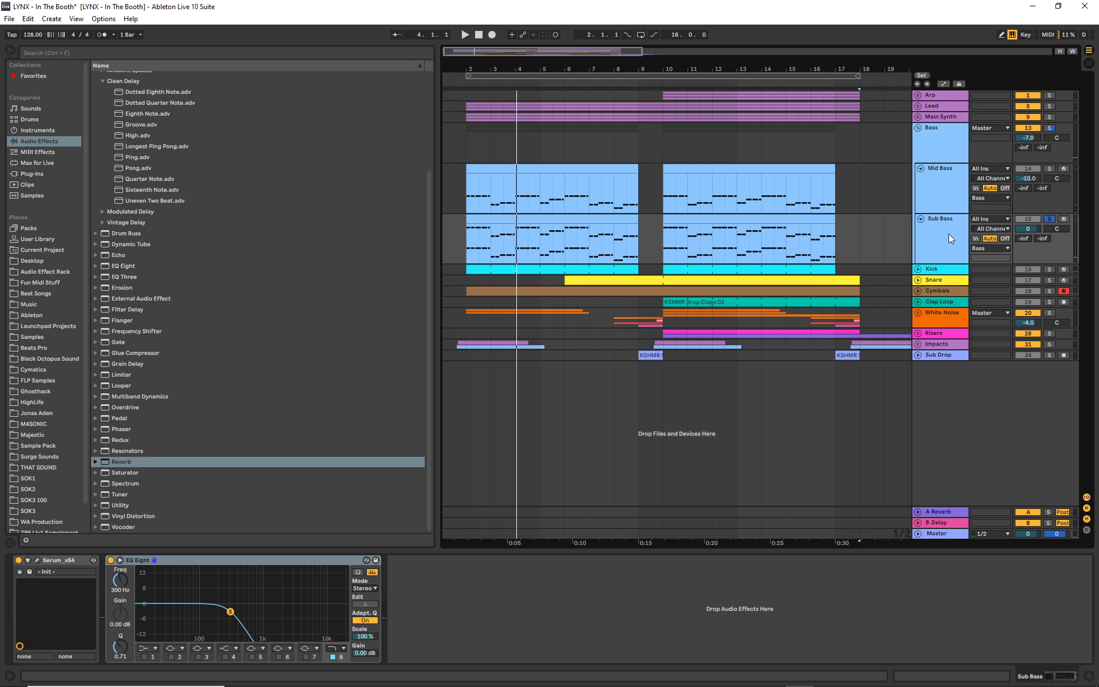
- View the Bass group's effects again and examine band 1 of the EQ Eight on Mid Bass
{"action": "left_click", "coordinate": [937, 146]}
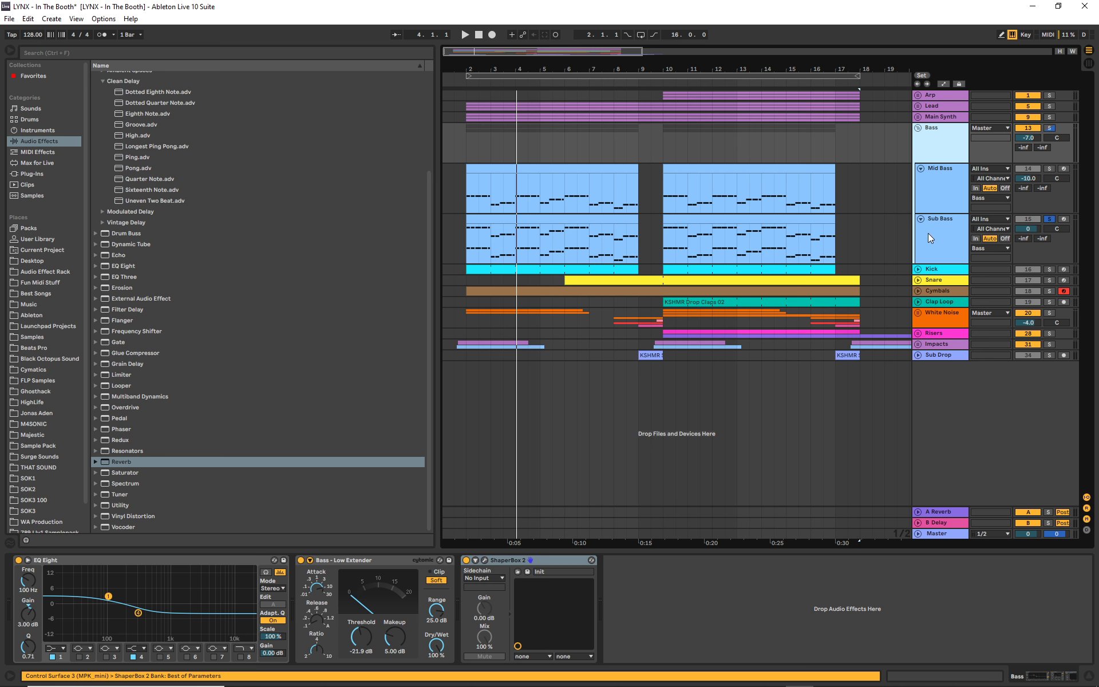
{"action": "left_click", "coordinate": [943, 181]}
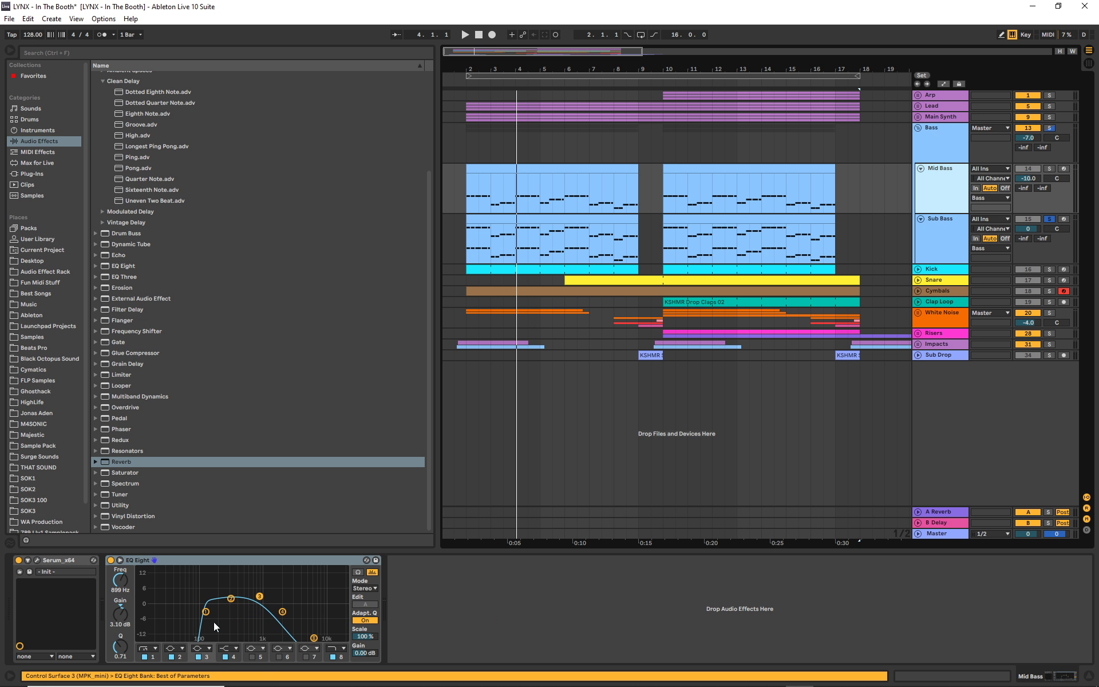
{"action": "left_click", "coordinate": [150, 660]}
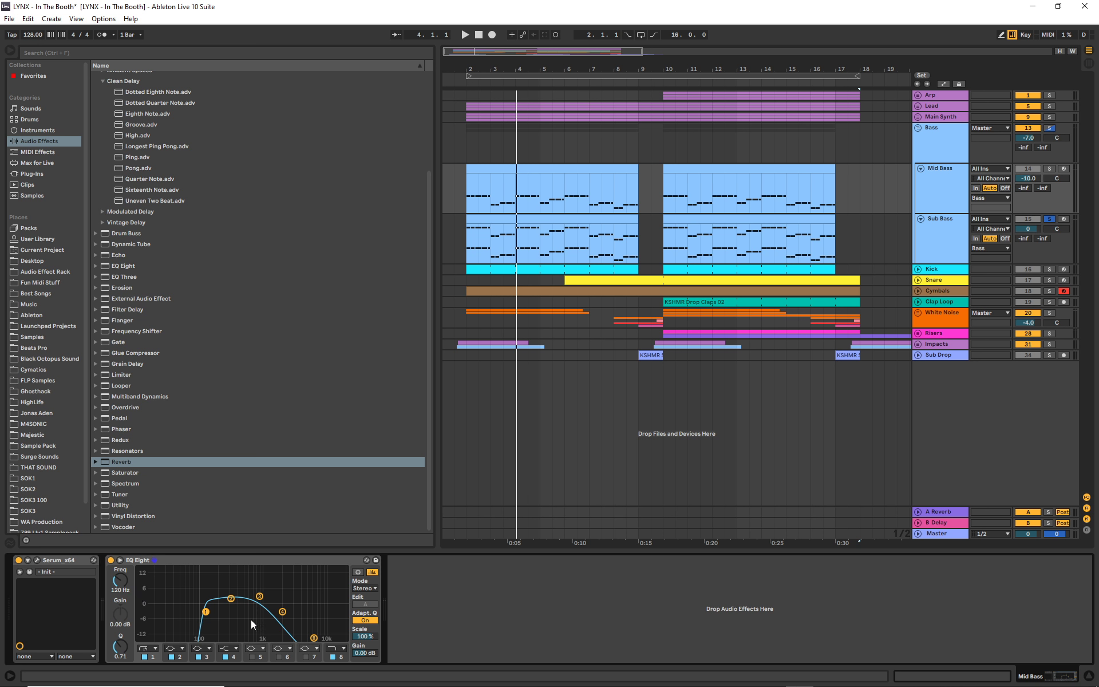
{"action": "left_click", "coordinate": [952, 196]}
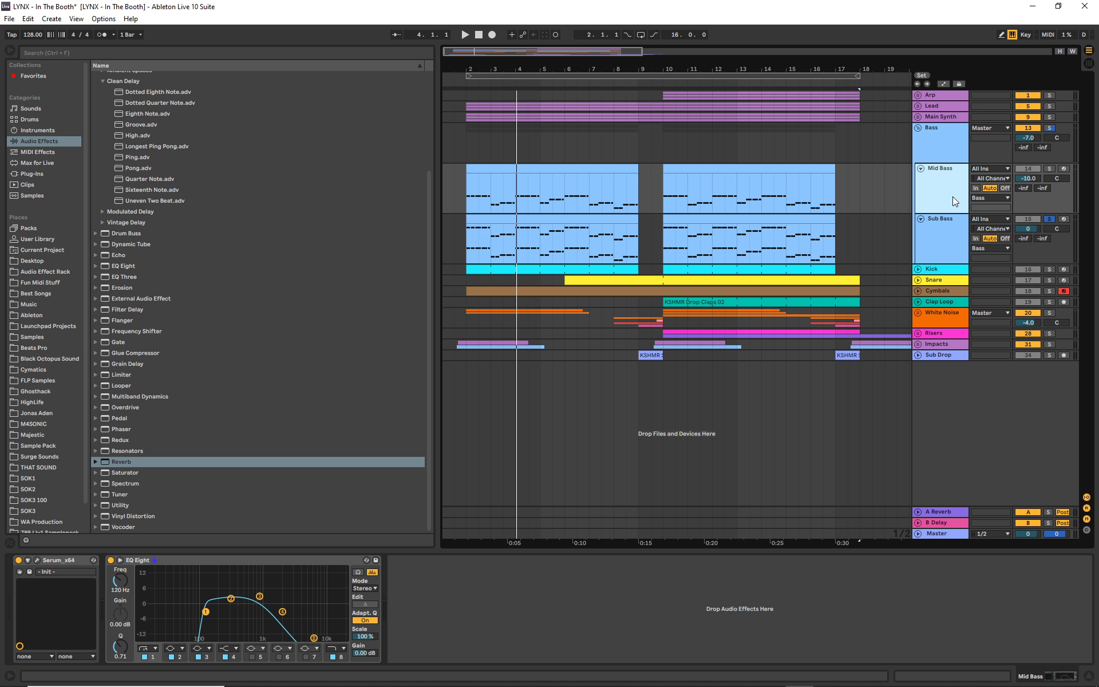
- Solo Mid Bass, open its Serum patch to examine the oscillators and filter, and audition it from bar 2
{"action": "left_click", "coordinate": [1050, 169]}
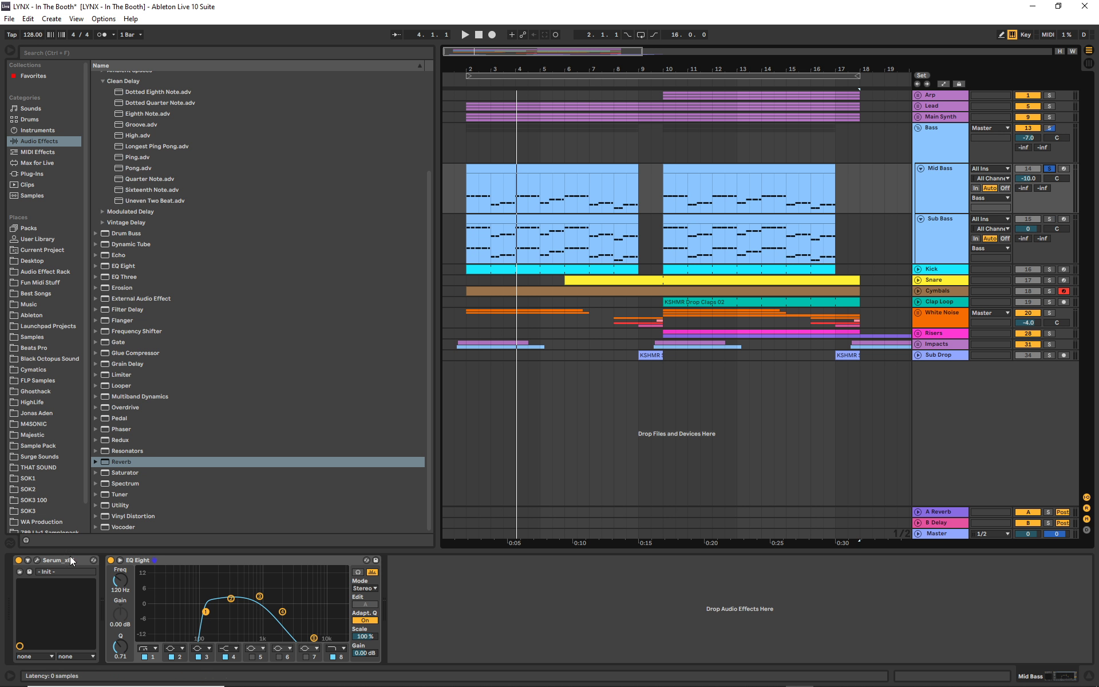
{"action": "left_click", "coordinate": [37, 561]}
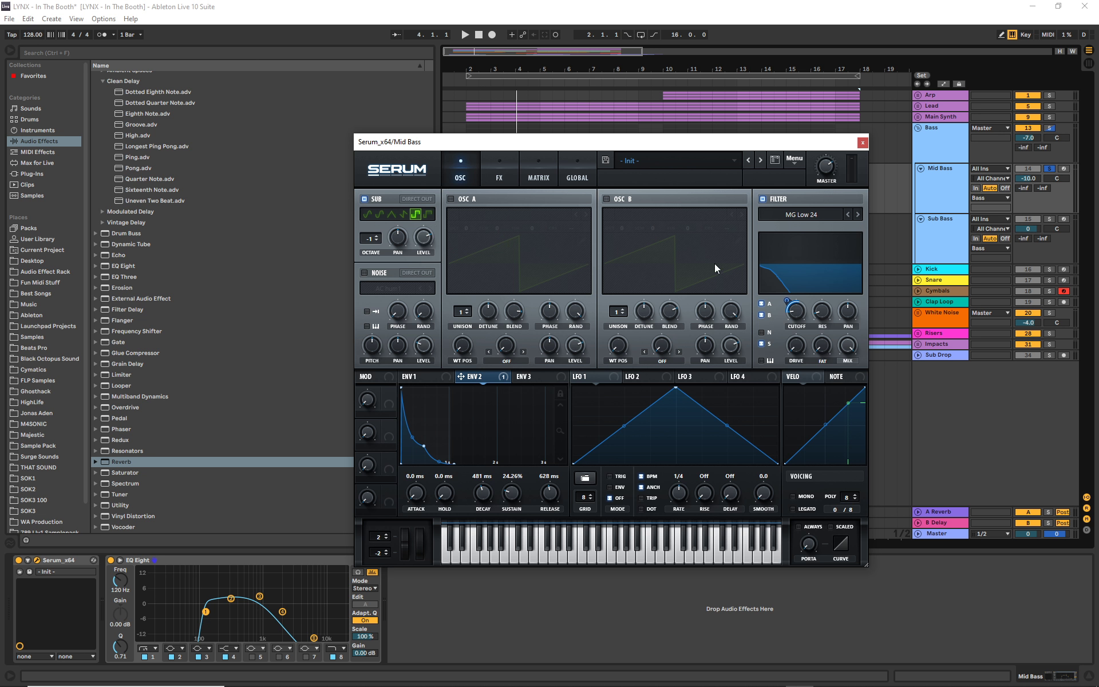
{"action": "left_click_drag", "start_coordinate": [646, 153], "coordinate": [593, 178]}
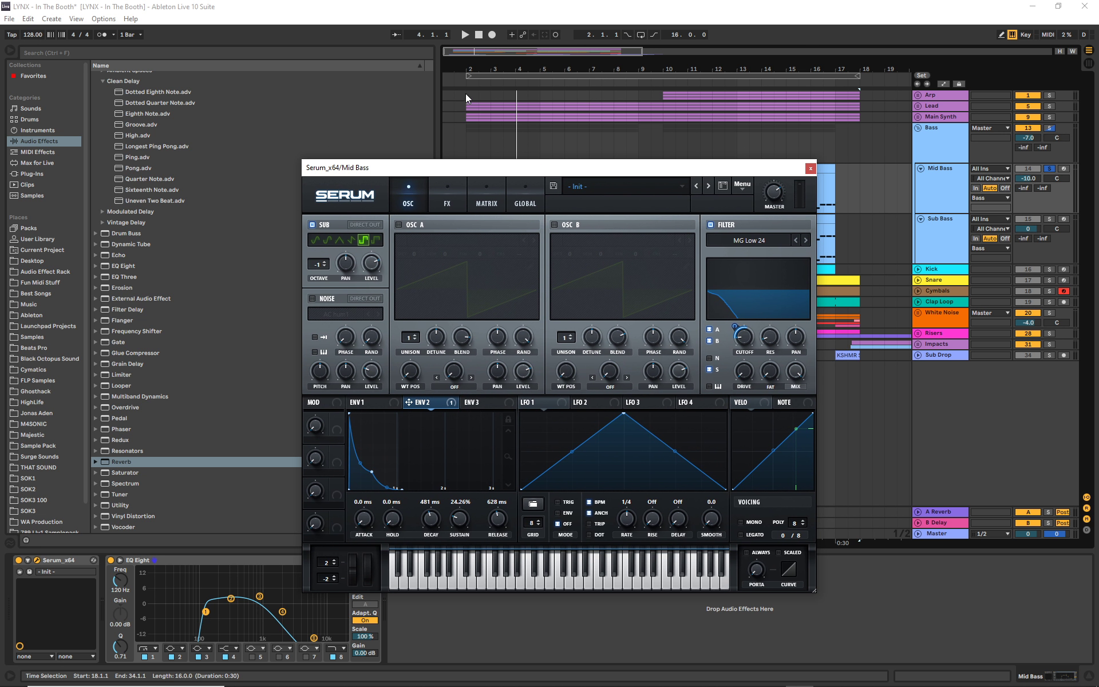
{"action": "left_click", "coordinate": [465, 84]}
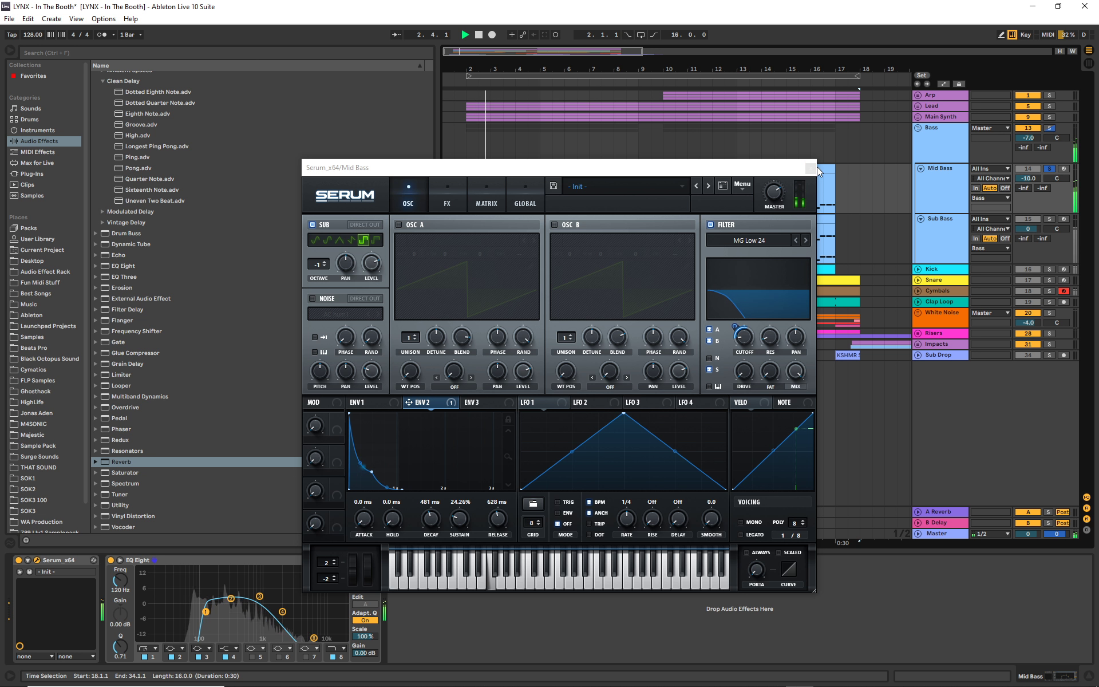
{"action": "left_click", "coordinate": [478, 34]}
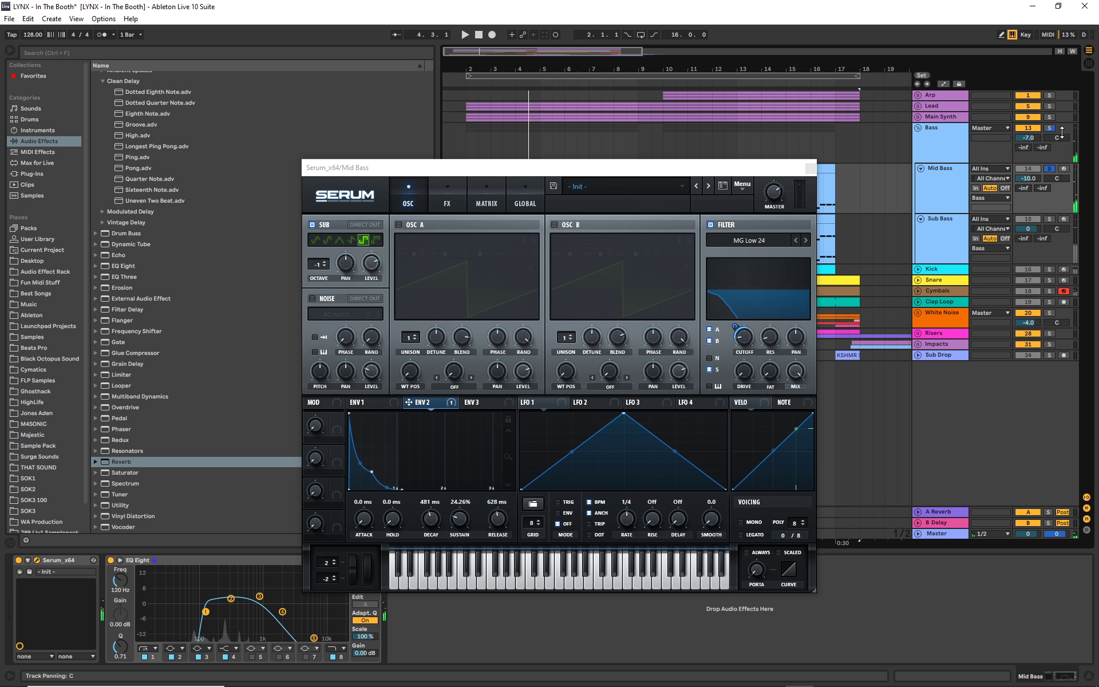
- View the Bass group's effects and audition the soloed group from bar 2
{"action": "left_click", "coordinate": [924, 127]}
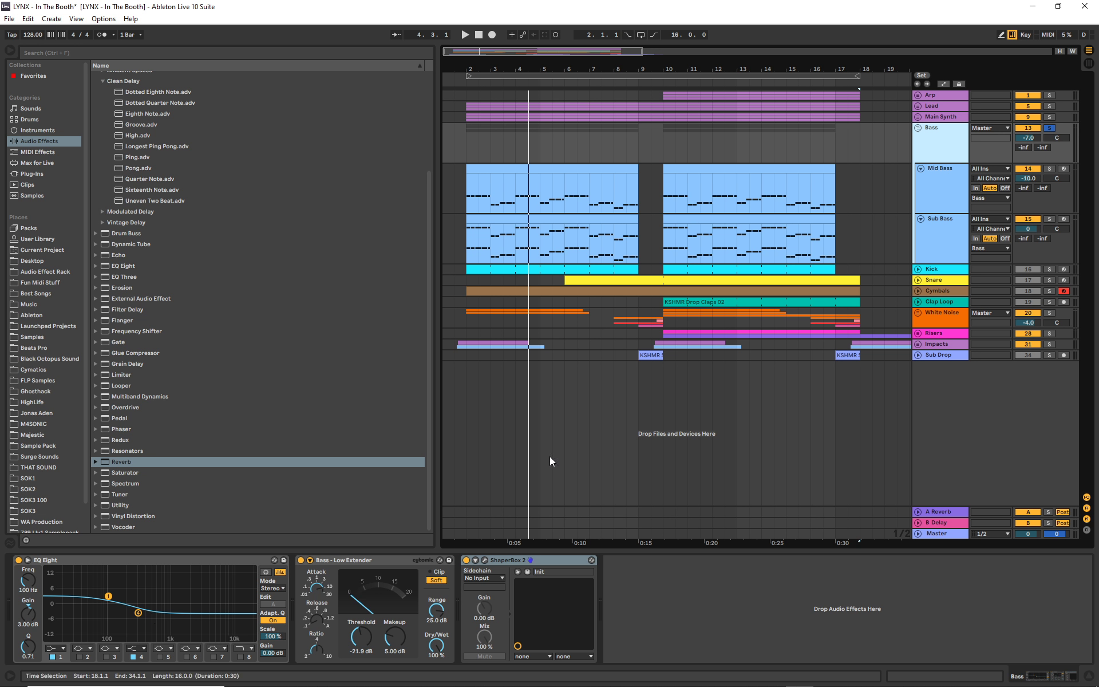
{"action": "left_click", "coordinate": [464, 82]}
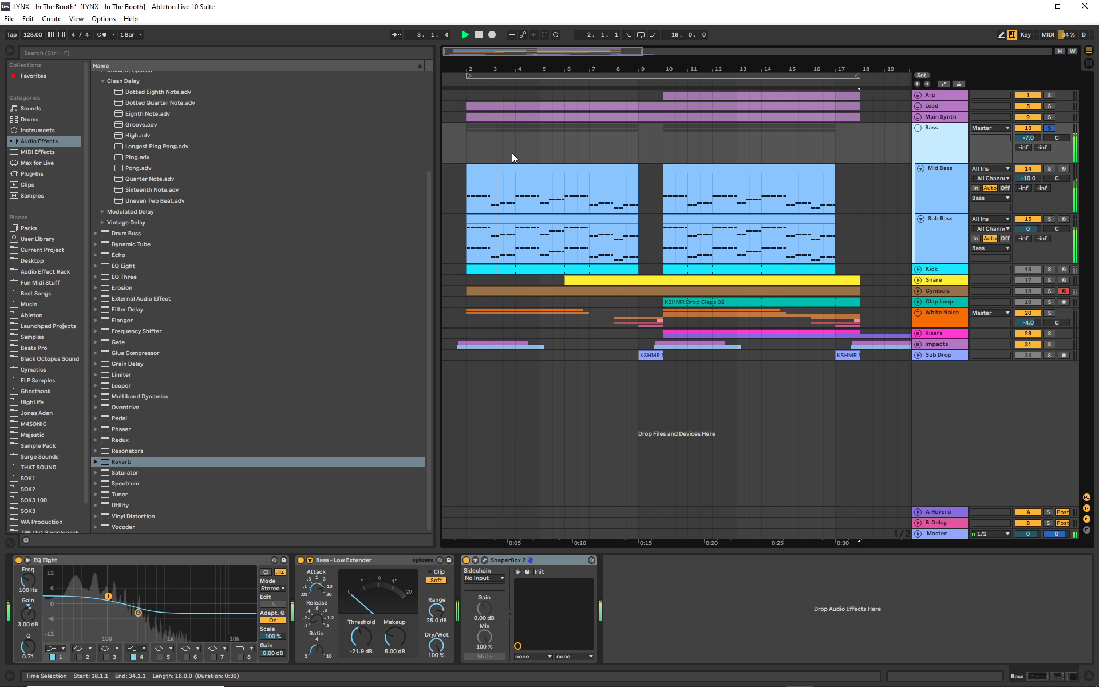
{"action": "left_click", "coordinate": [479, 35]}
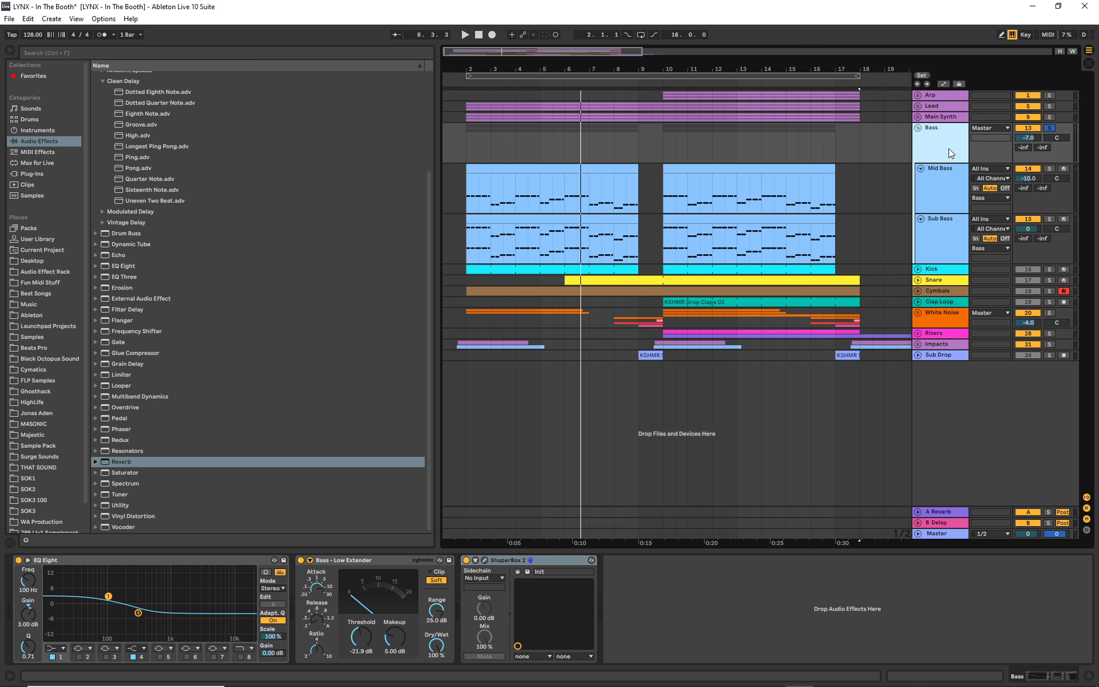
- Fold the Bass group, solo the Arp, Lead, Main Synth and Bass groups together, and audition them from bar 2
{"action": "left_click", "coordinate": [919, 129]}
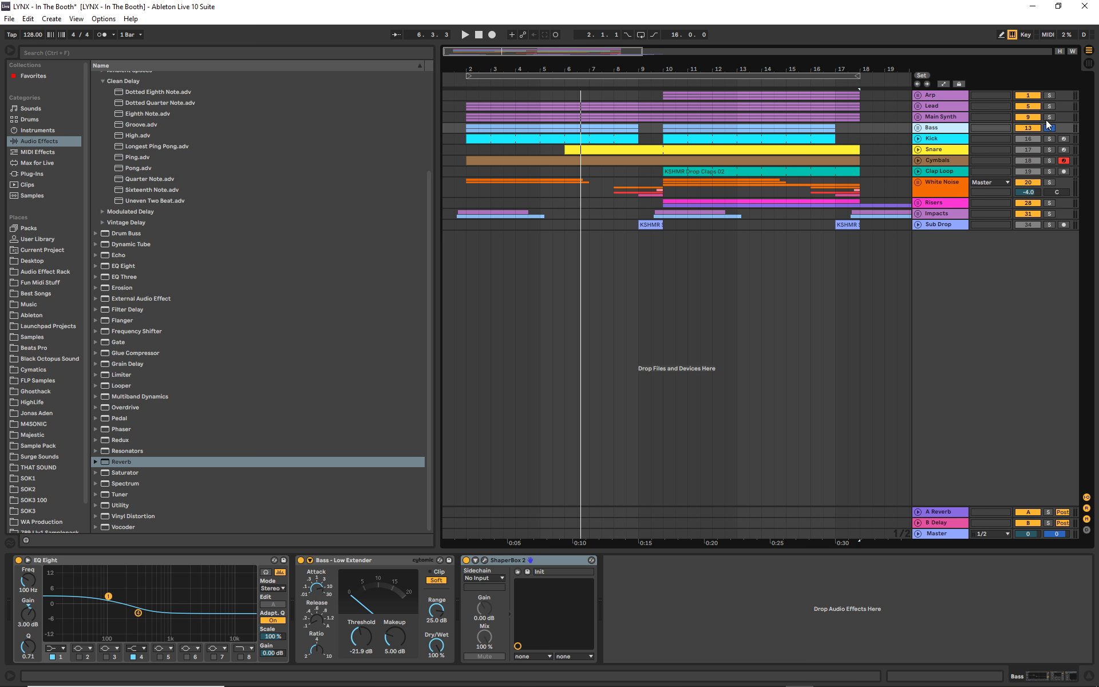
{"action": "left_click", "coordinate": [953, 94]}
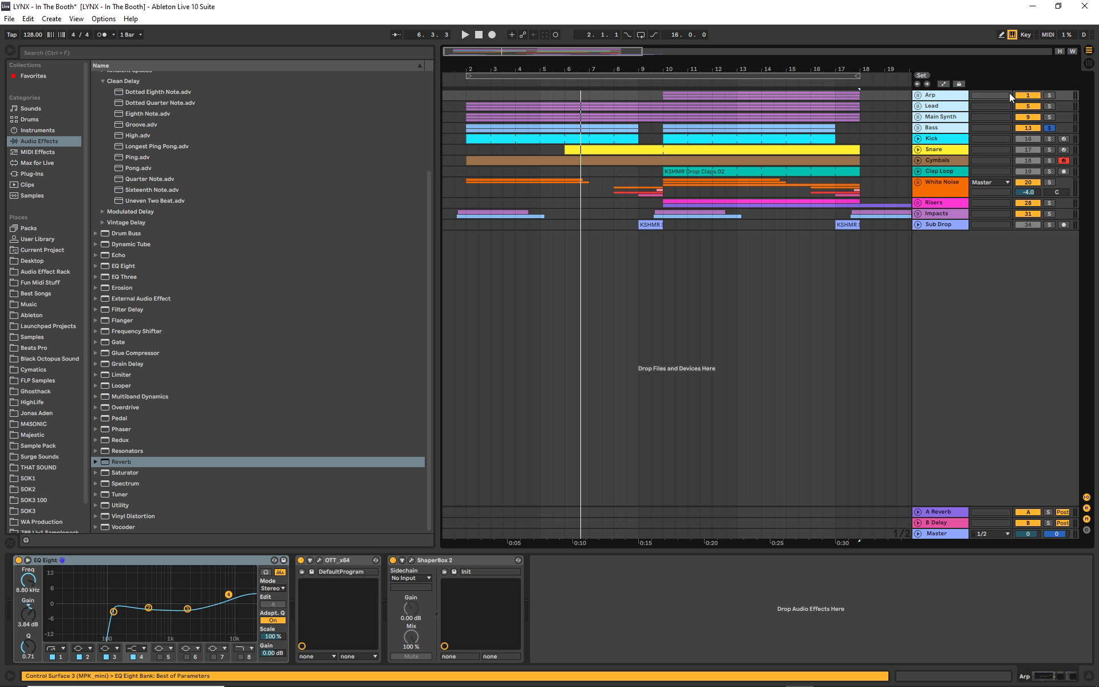
{"action": "left_click", "coordinate": [462, 84]}
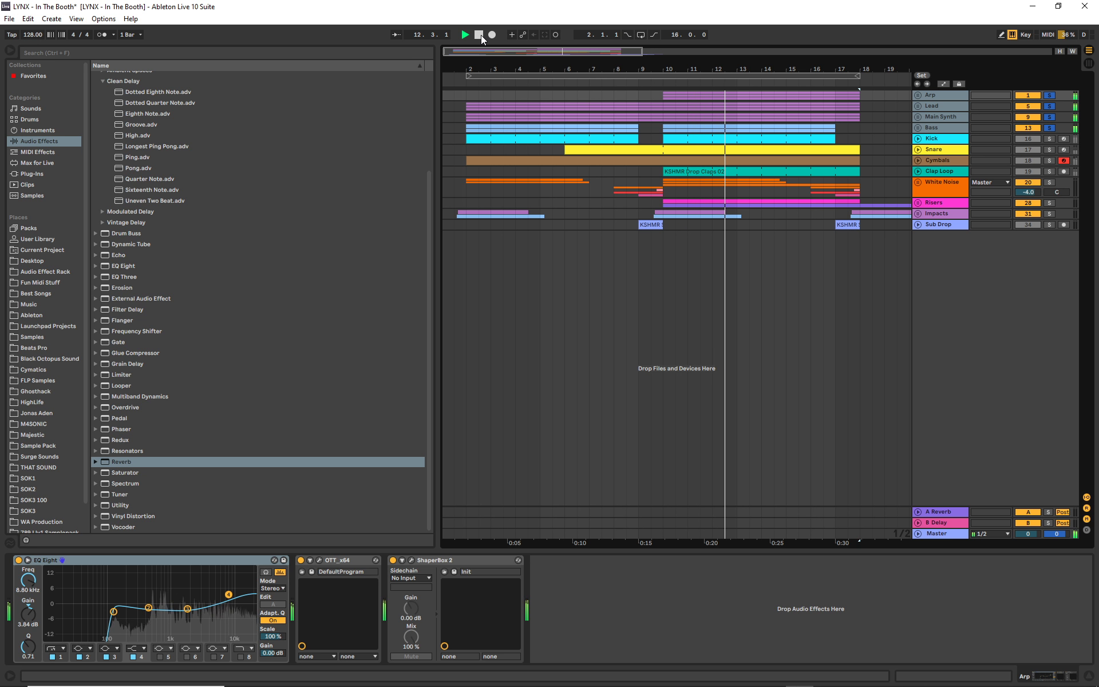
- Examine the volume curve and mix in the Arp group's ShaperBox 2, close the plug-in, and save the project
{"action": "left_click", "coordinate": [412, 562]}
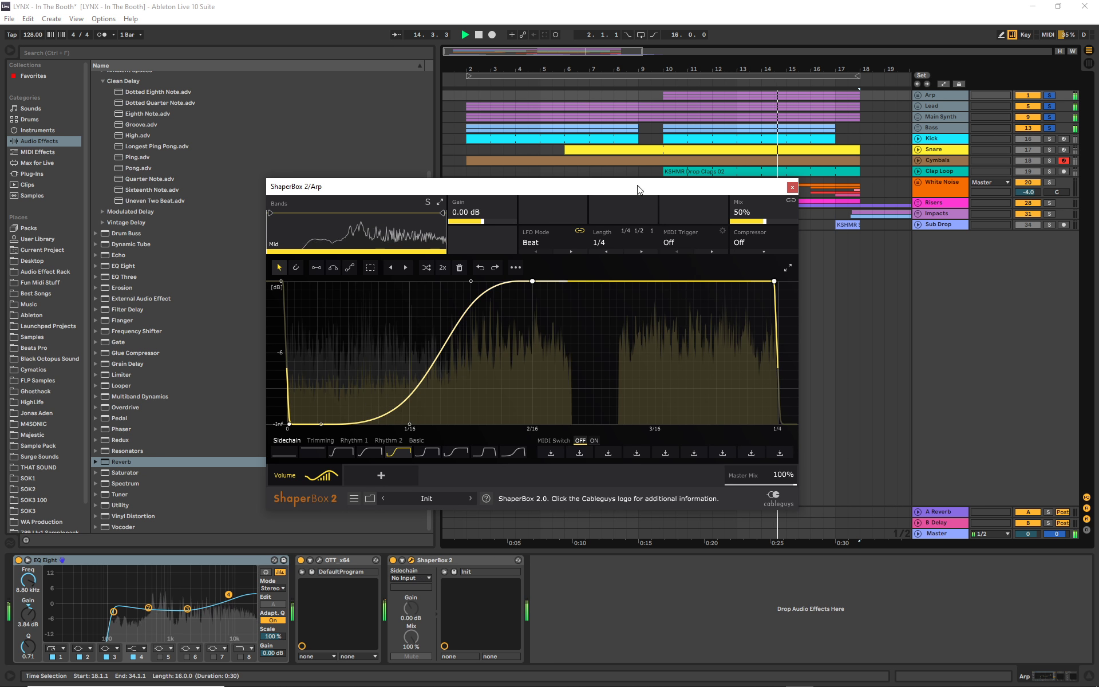
{"action": "mouse_move", "coordinate": [763, 220]}
{"action": "left_mouse_down"}
{"action": "mouse_move", "coordinate": [763, 208]}
{"action": "mouse_move", "coordinate": [765, 223]}
{"action": "left_mouse_up"}
{"action": "left_click", "coordinate": [792, 187]}
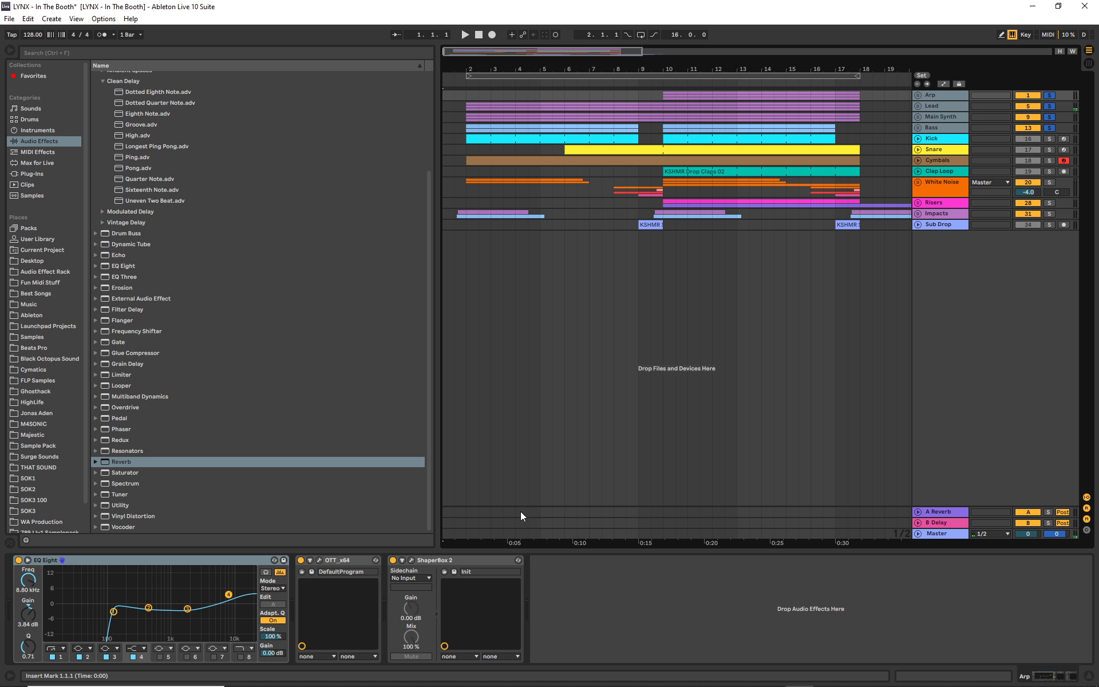
{"action": "key", "text": "ctrl+s"}
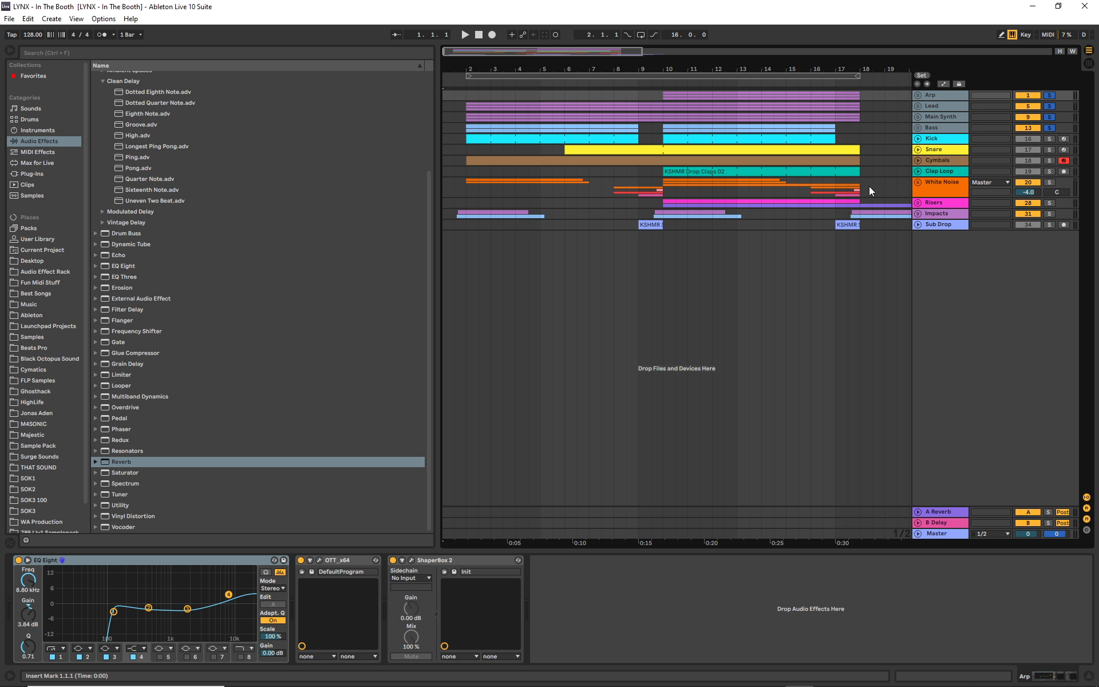
- Unsolo the Arp, Lead, Main Synth and Bass groups, and view the effects on the Lead and Main Synth groups
{"action": "left_click", "coordinate": [1048, 96]}
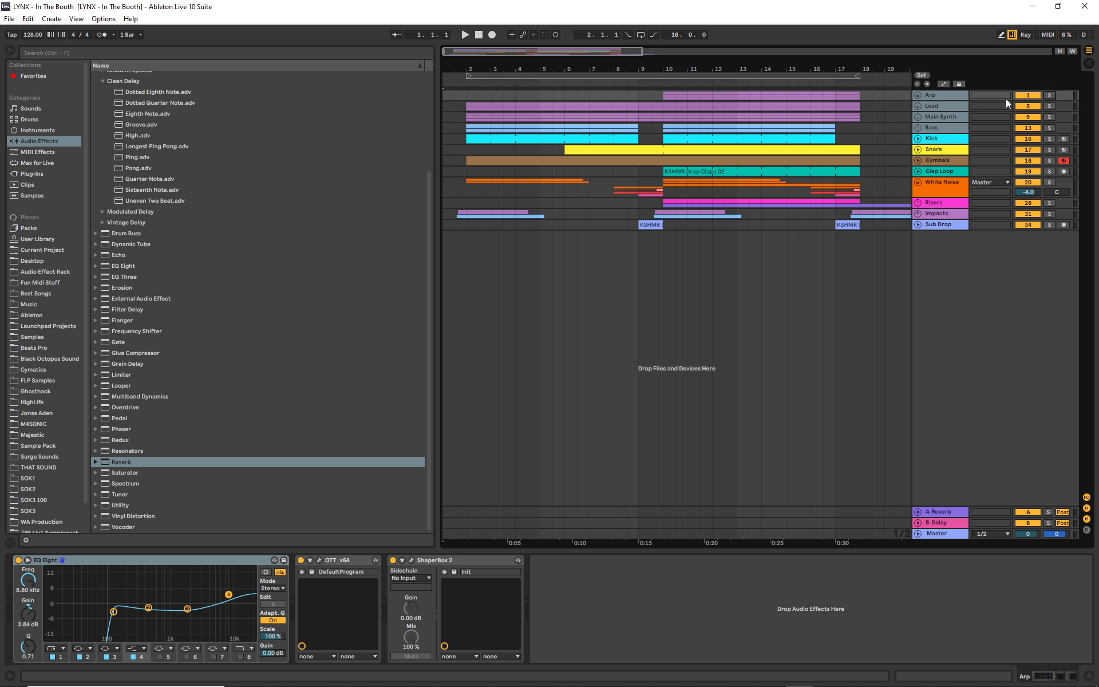
{"action": "left_click", "coordinate": [935, 106]}
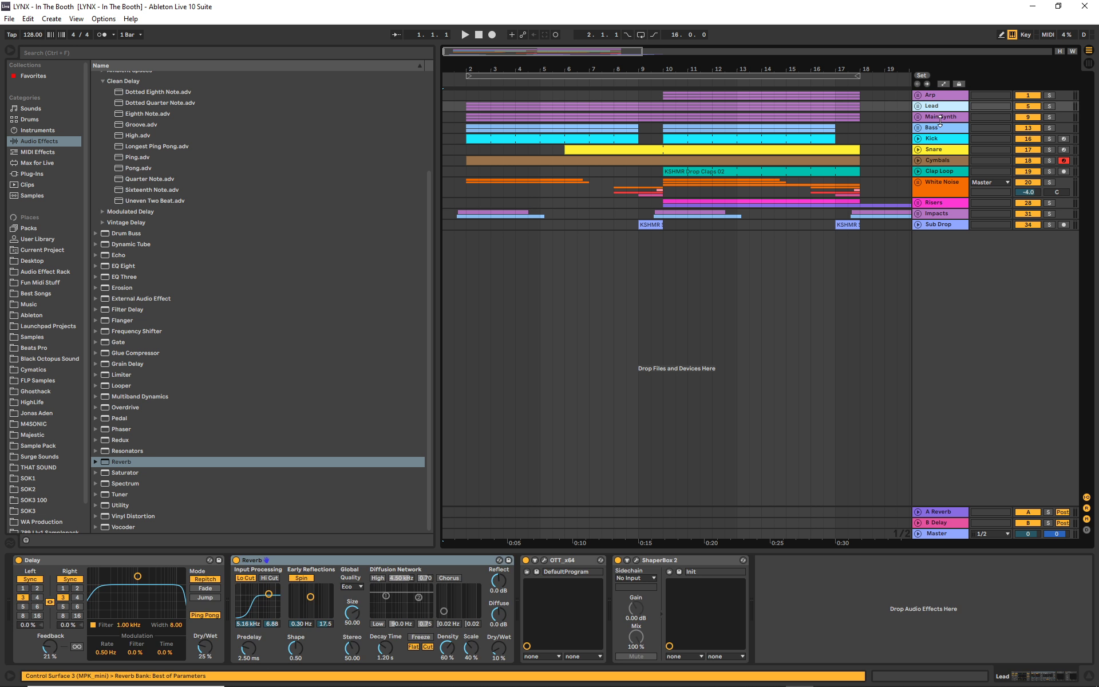
{"action": "left_click", "coordinate": [940, 118]}
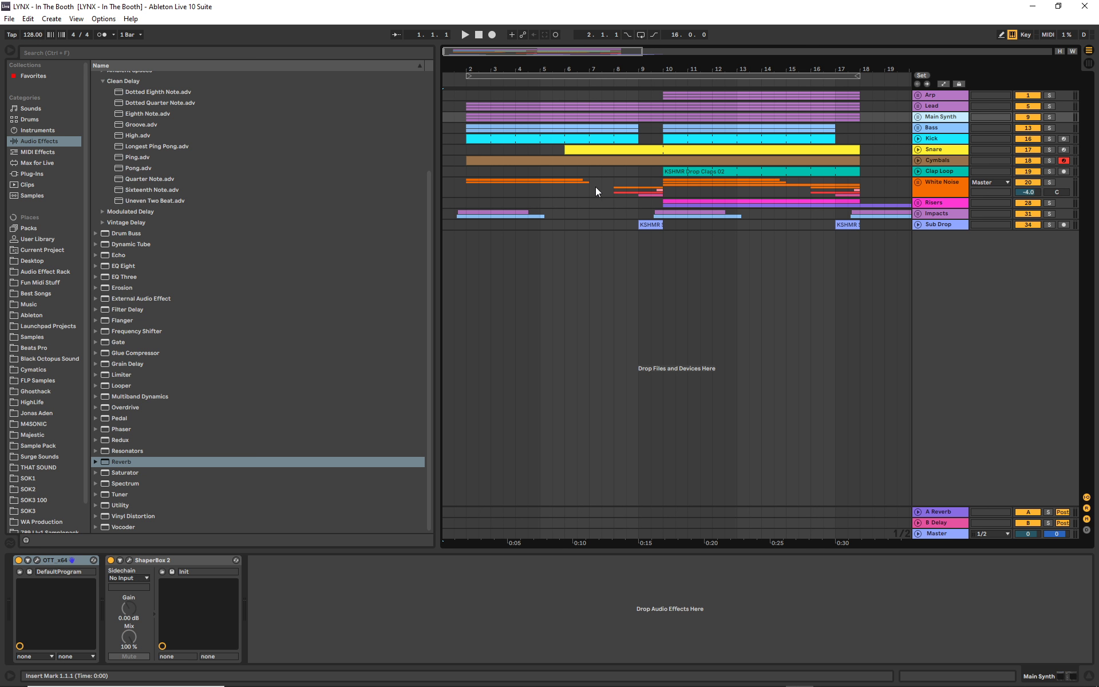
- Play the full arrangement from bar 1 with all tracks active
{"action": "left_click_drag", "start_coordinate": [534, 57], "coordinate": [534, 51]}
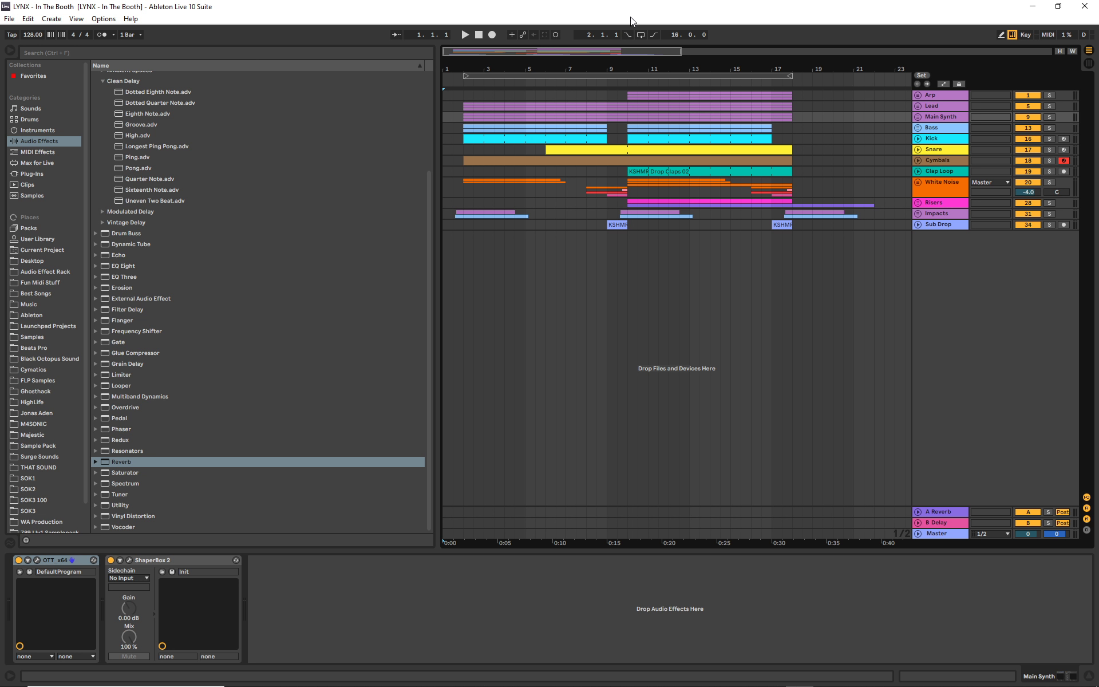
{"action": "key", "text": "space"}
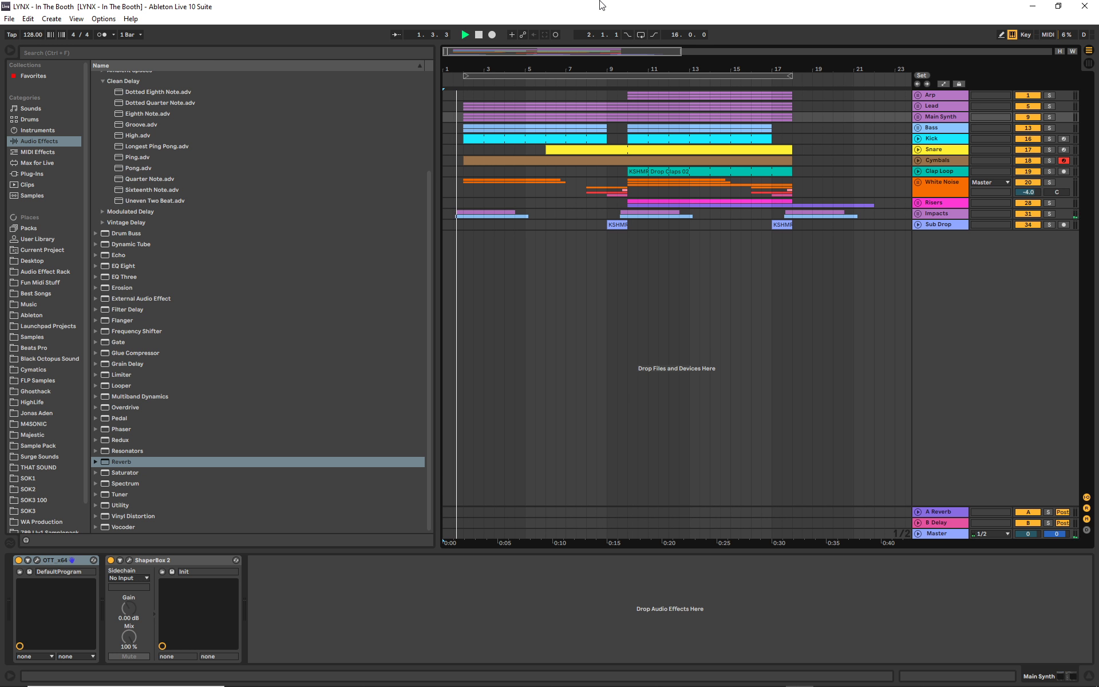